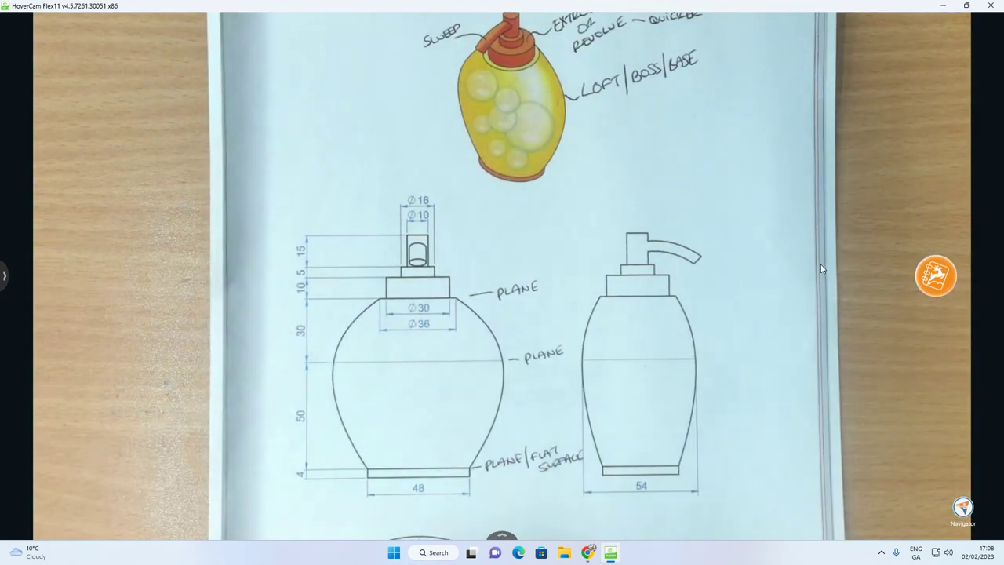
# Step: Switch to Onshape and create a new document named "Soap Dispenser Exercise"
pyautogui.moveTo(592, 551)
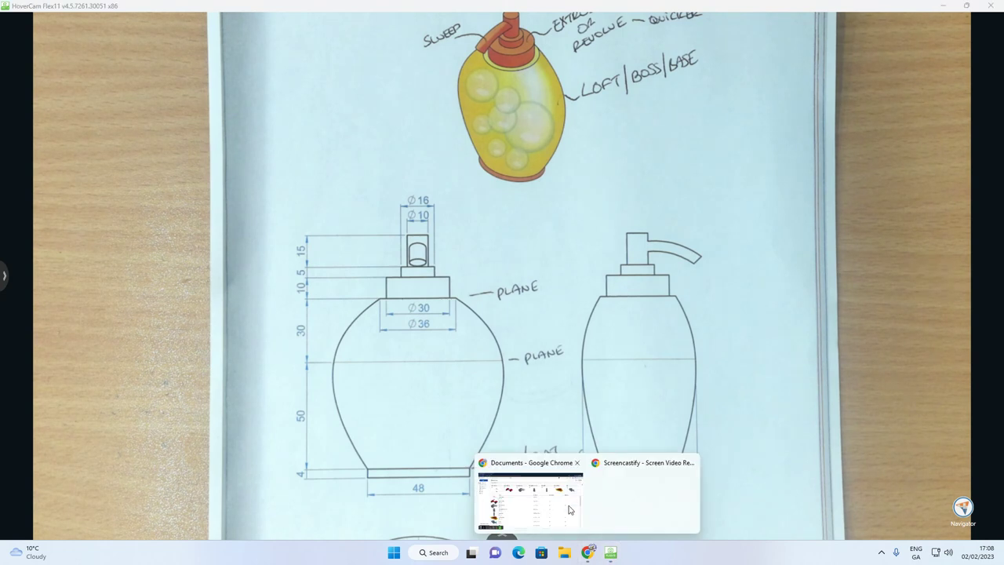
pyautogui.click(573, 502)
pyautogui.click(63, 70)
pyautogui.click(48, 92)
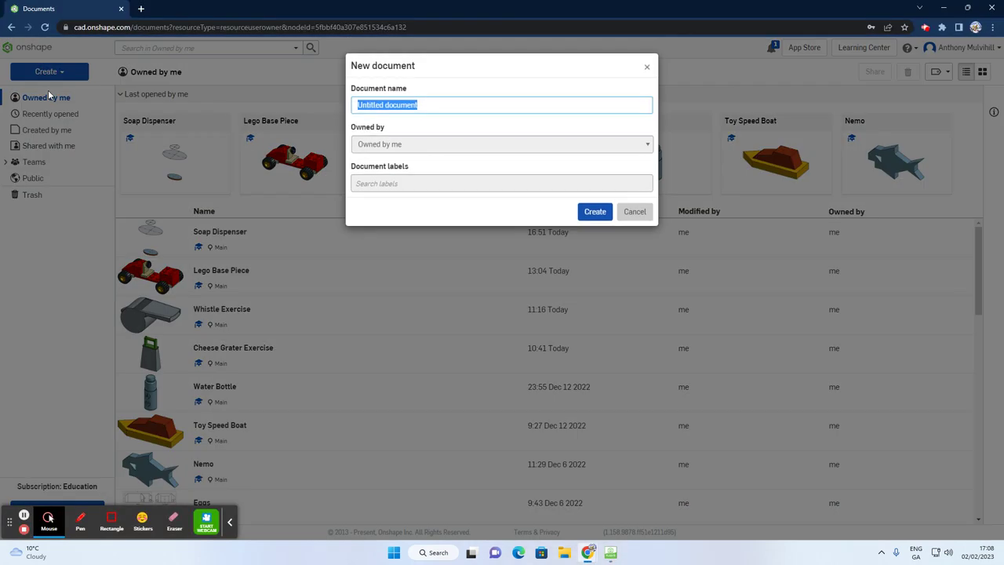
pyautogui.write('Soap Dispenser Exercise')
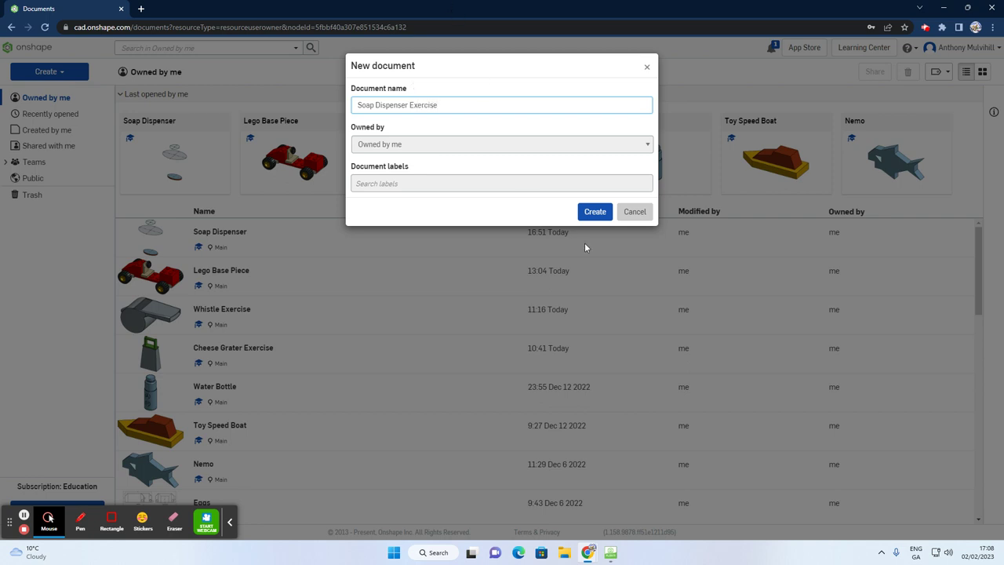
pyautogui.click(594, 211)
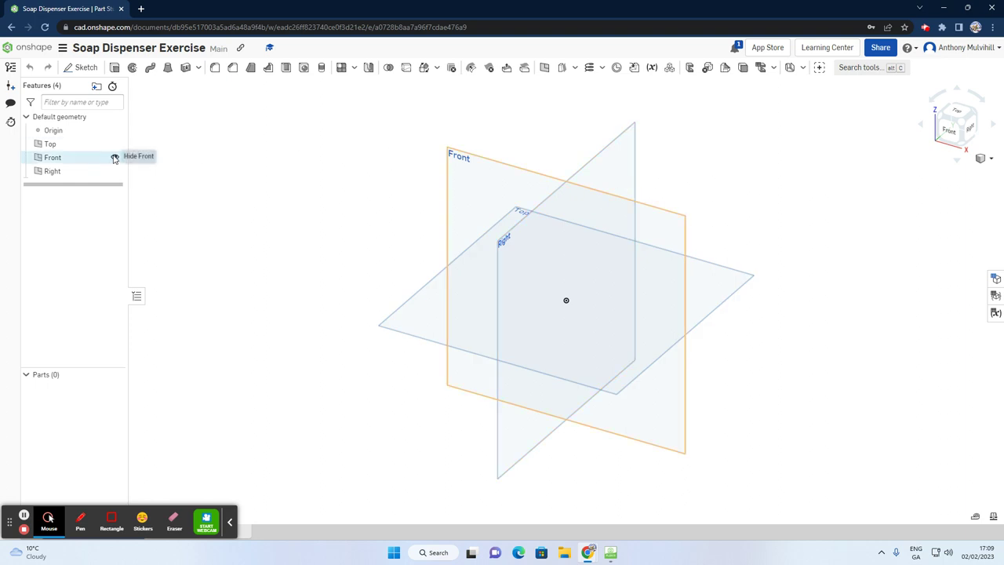
# Step: Hide the Front and Right planes and start a sketch on the Top plane, viewed from above
pyautogui.click(114, 159)
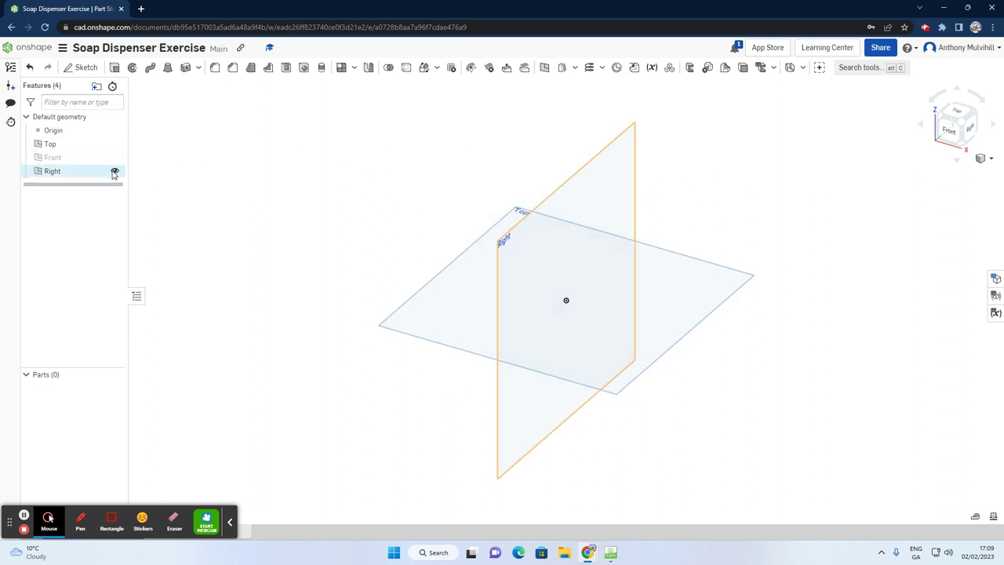
pyautogui.click(114, 171)
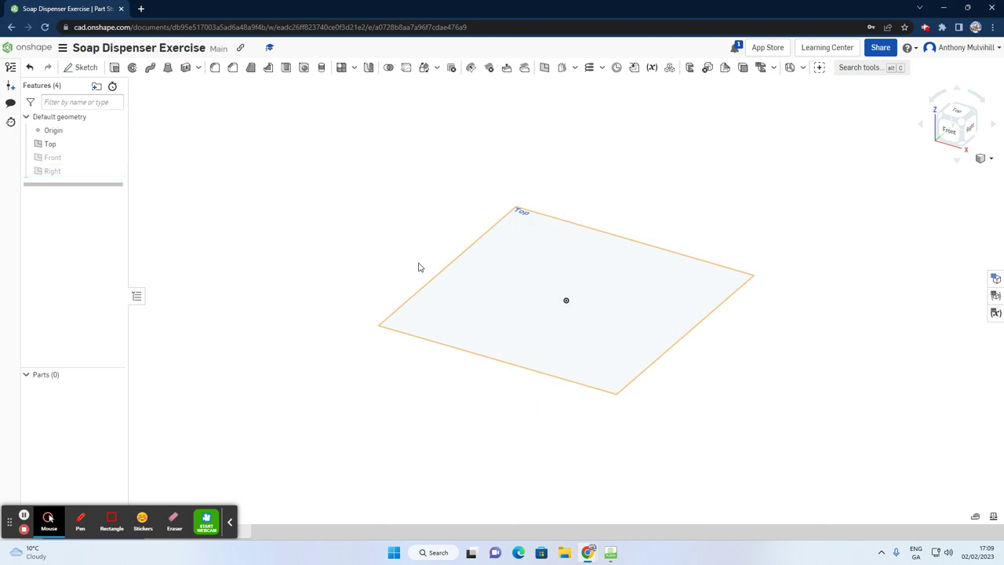
pyautogui.click(86, 68)
pyautogui.click(65, 146)
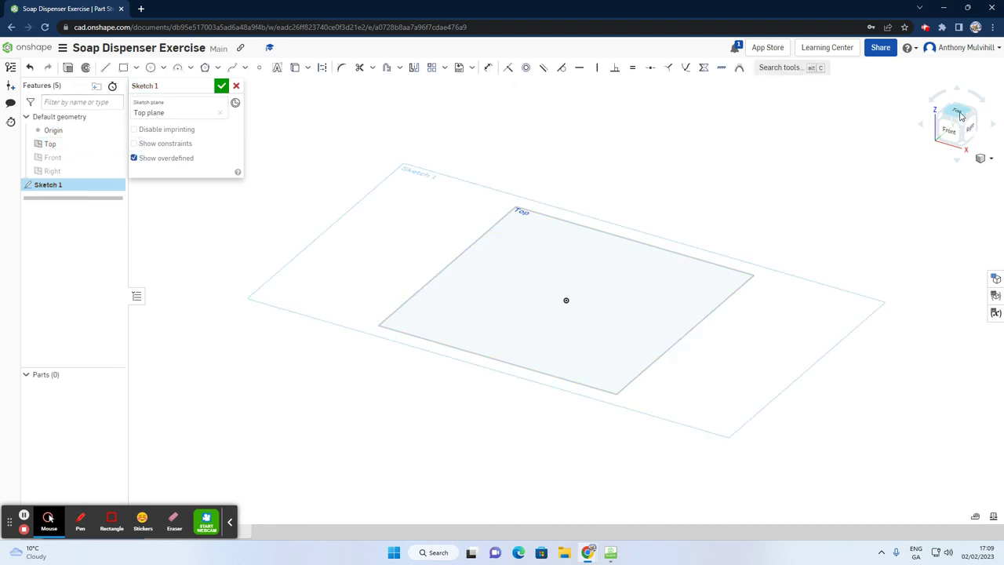
pyautogui.click(960, 115)
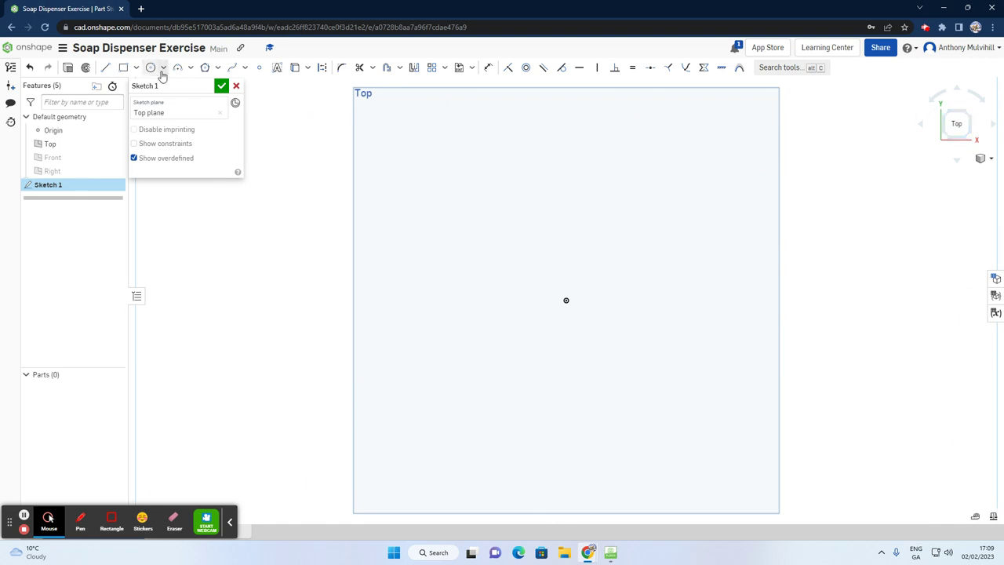
# Step: Consult the dispenser drawing in HoverCam and sketch an ellipse centred on the origin in Onshape, about 79 mm wide and 34 mm high
pyautogui.click(612, 551)
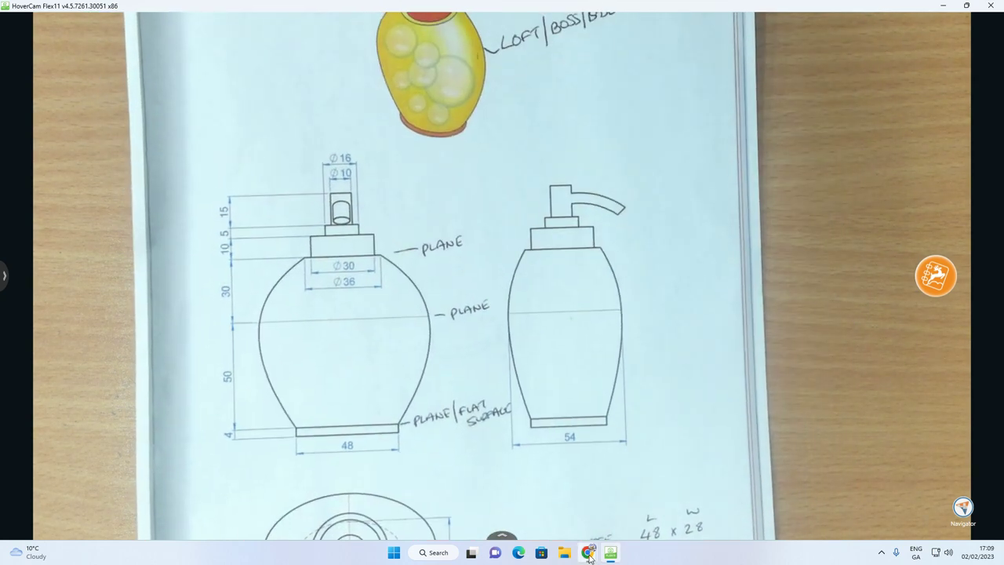
pyautogui.moveTo(588, 552)
pyautogui.click(550, 497)
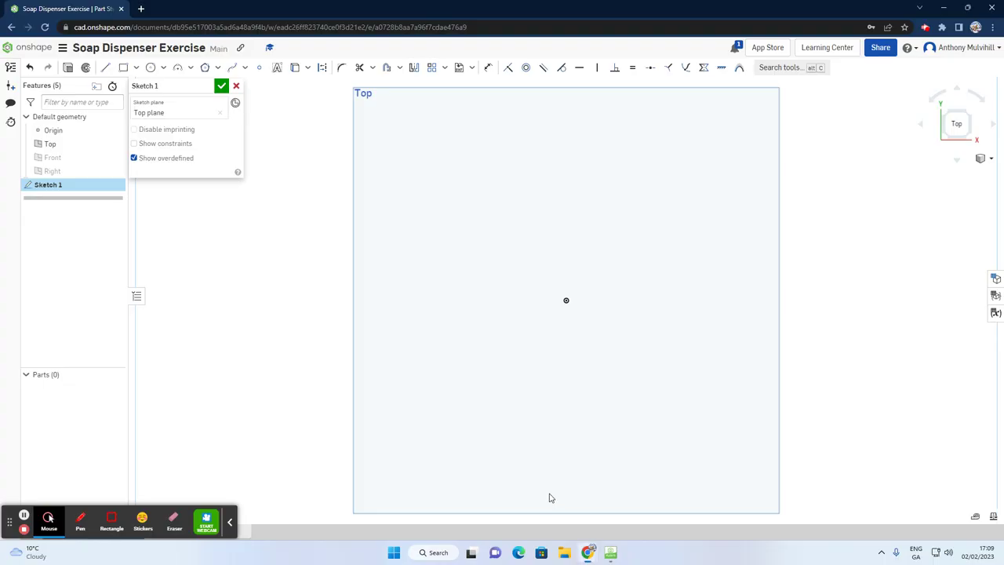
pyautogui.click(163, 69)
pyautogui.click(169, 121)
pyautogui.click(565, 300)
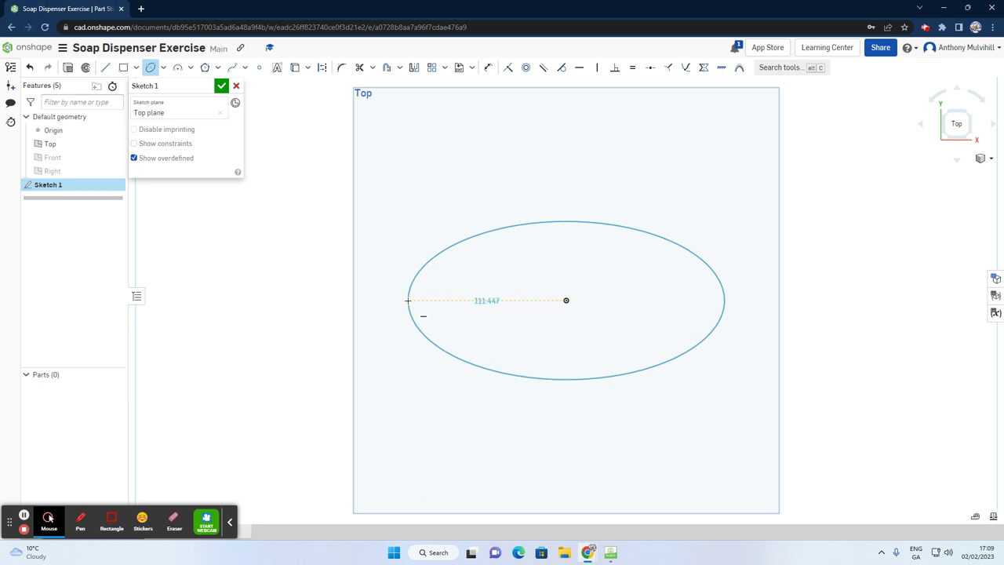
pyautogui.click(453, 301)
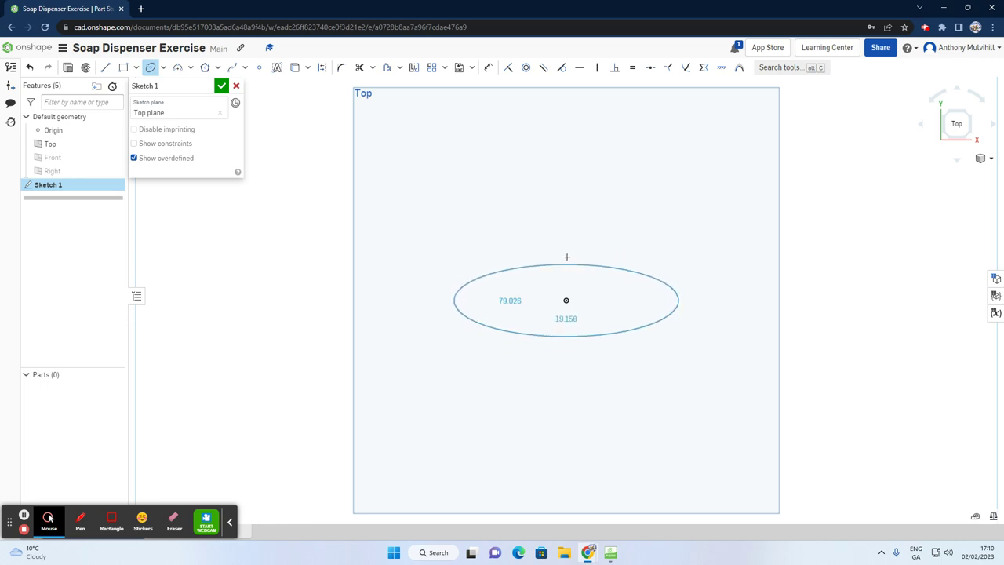
pyautogui.click(566, 253)
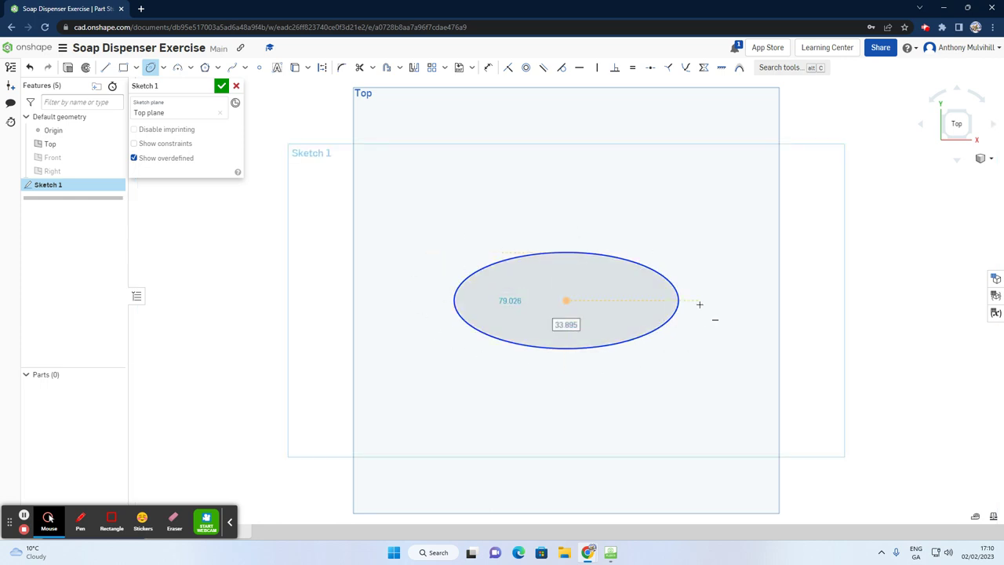
# Step: Dimension the ellipse to 48 mm along its horizontal axis and 28 mm along its vertical axis
pyautogui.click(489, 69)
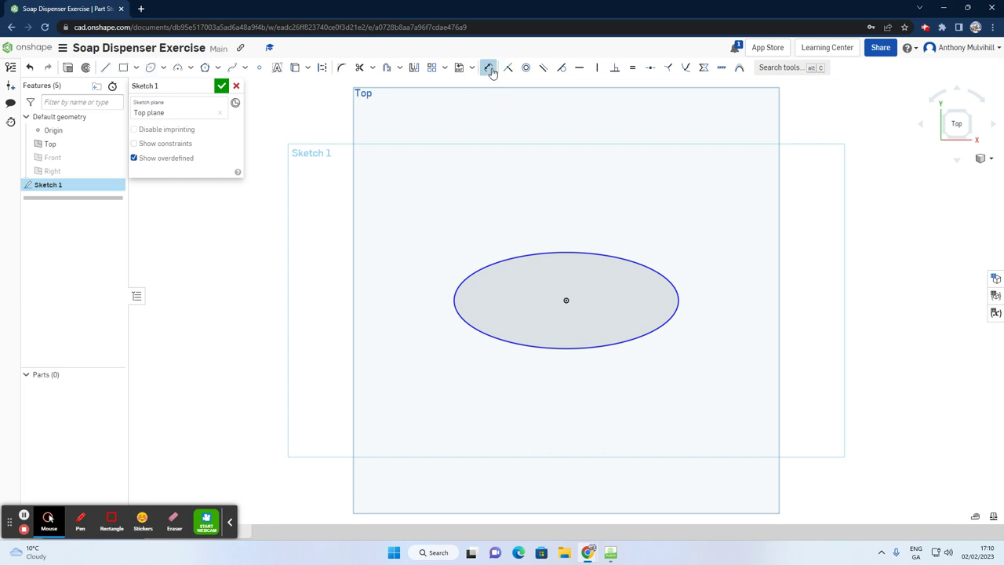
pyautogui.click(568, 349)
pyautogui.click(570, 409)
pyautogui.write('48')
pyautogui.press('Return')
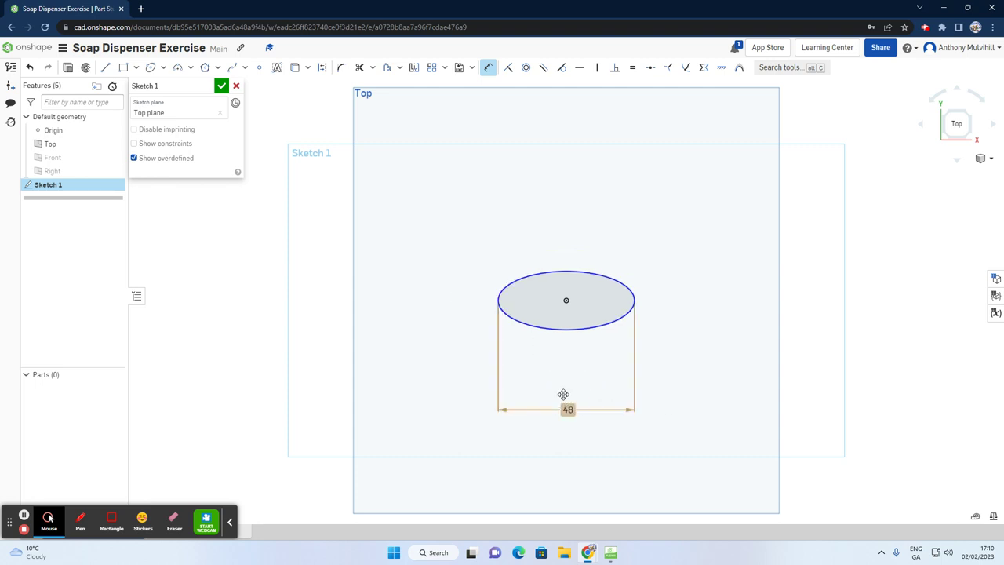
pyautogui.click(498, 298)
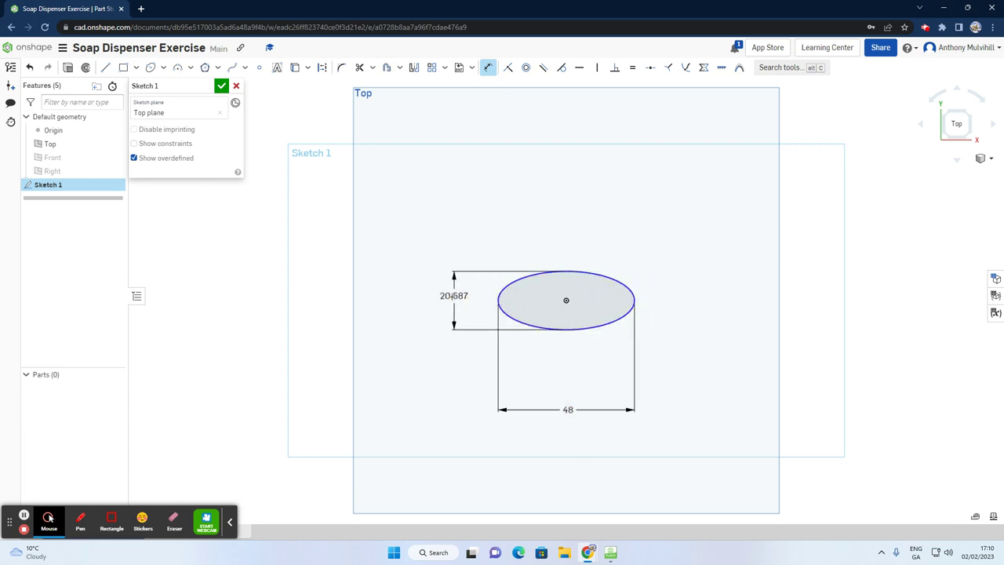
pyautogui.click(440, 300)
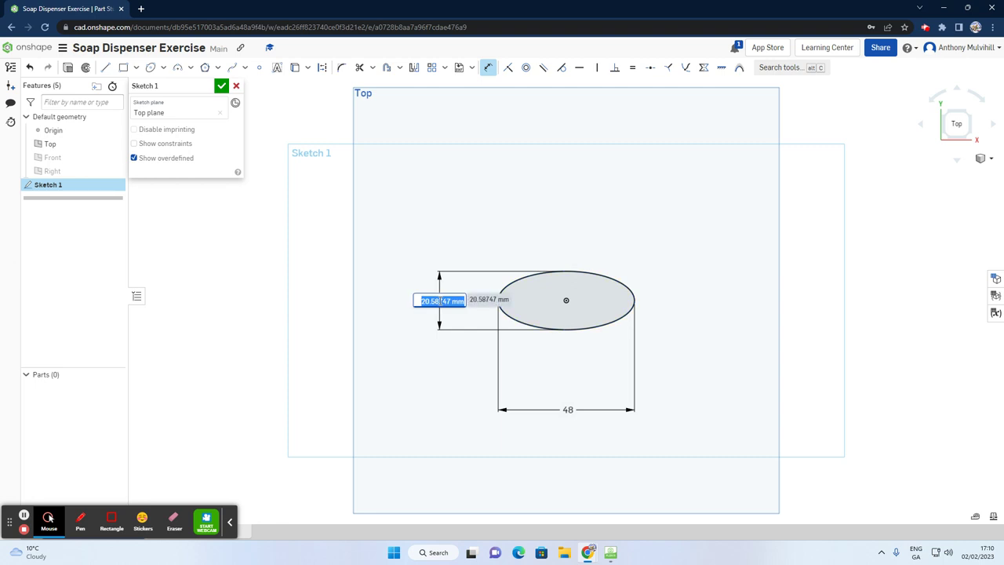
pyautogui.write('28')
pyautogui.press('Return')
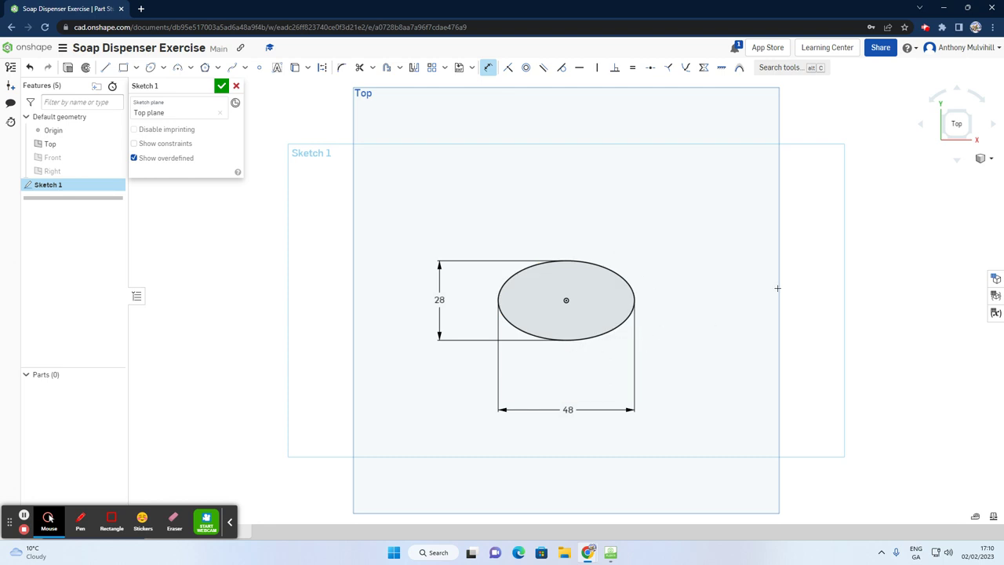
# Step: Extrude the ellipse as a new solid with a blind depth of 4 mm
pyautogui.click(968, 114)
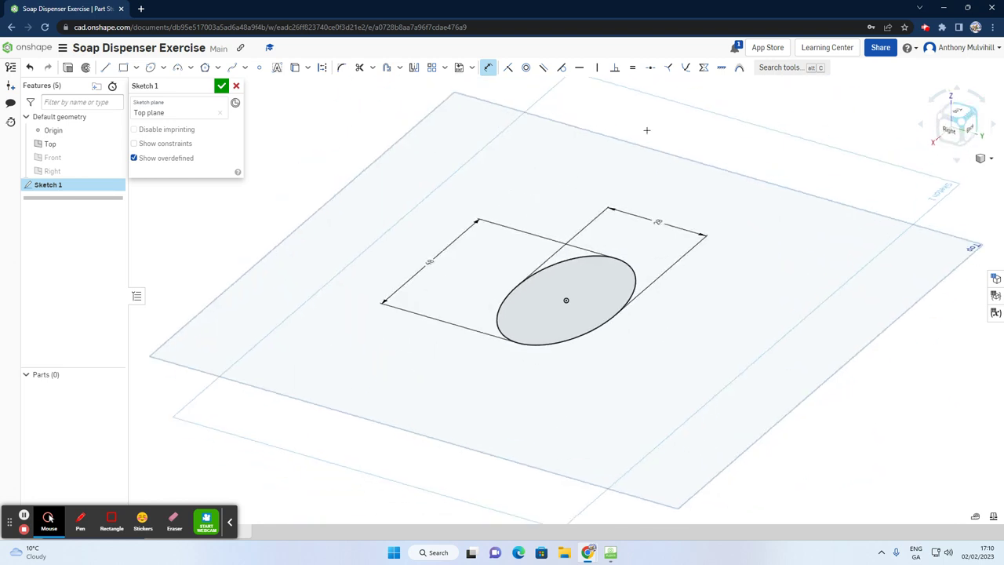
pyautogui.click(69, 68)
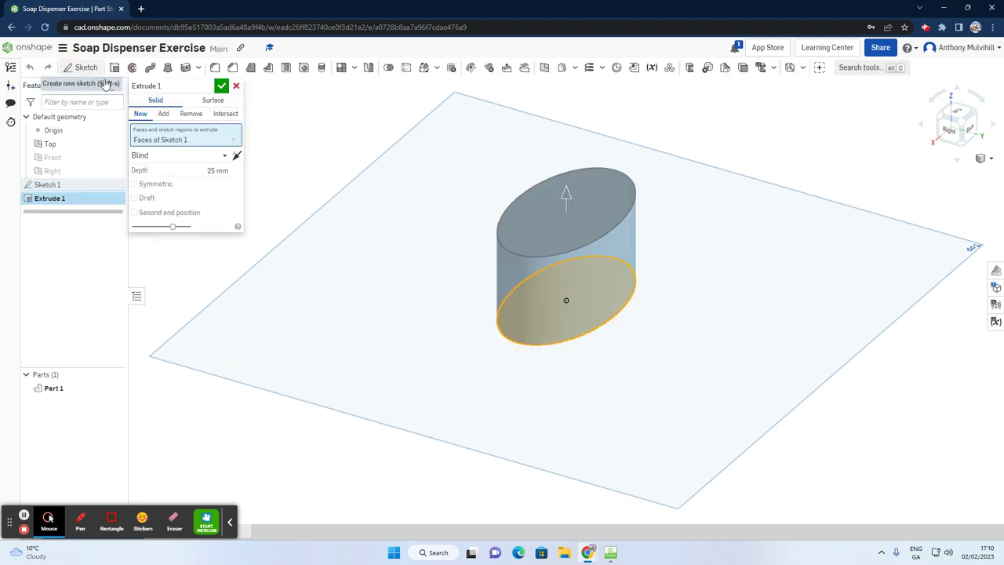
pyautogui.click(218, 171)
pyautogui.write('4')
pyautogui.press('Return')
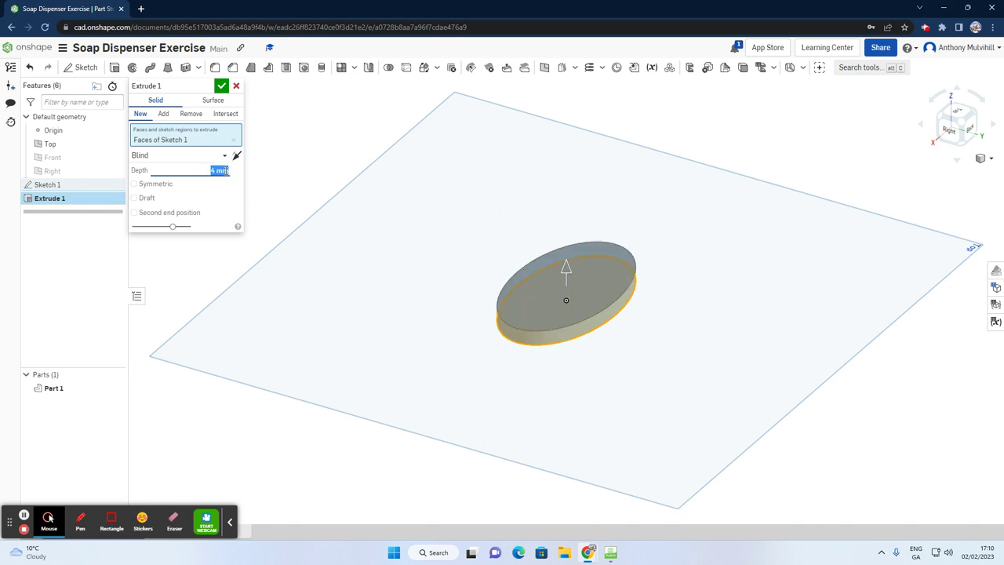
pyautogui.click(221, 86)
pyautogui.moveTo(402, 267); pyautogui.dragTo(482, 274, button='right')
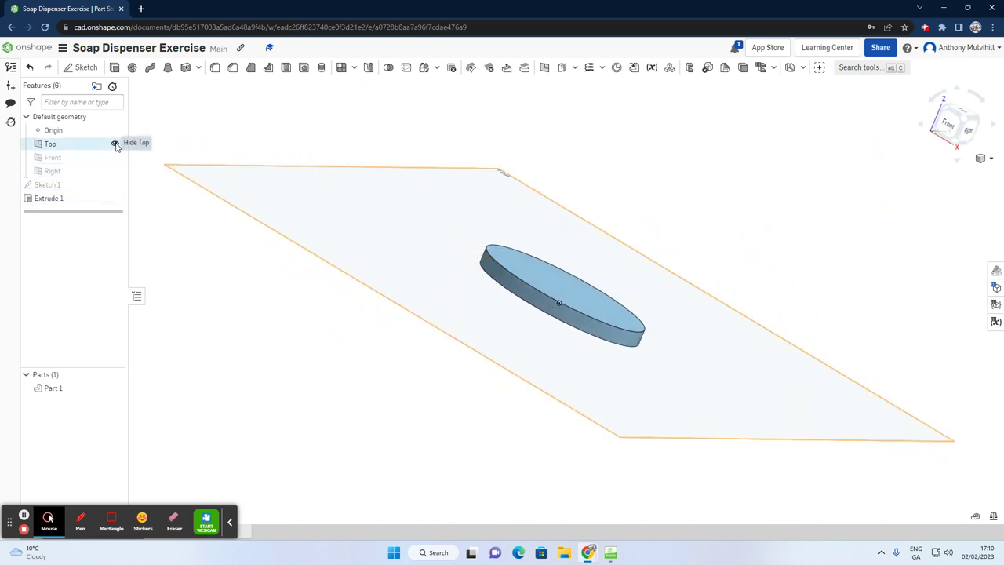
pyautogui.click(115, 145)
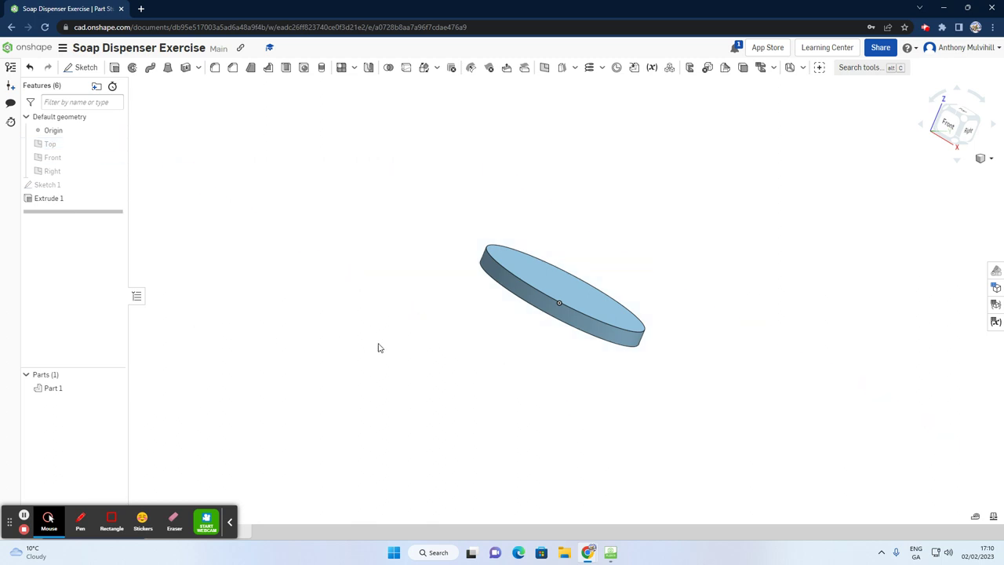
pyautogui.click(115, 145)
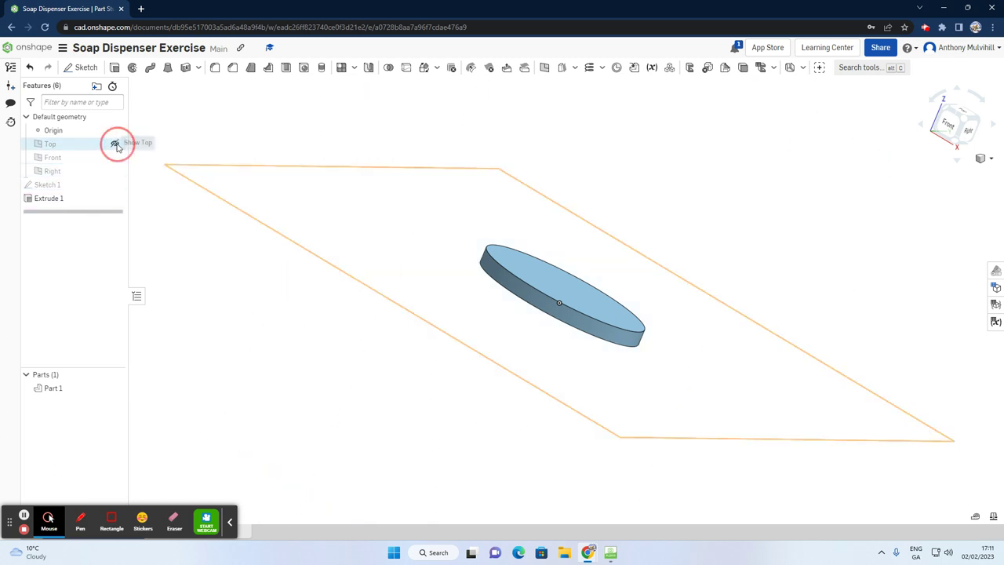
pyautogui.moveTo(392, 283); pyautogui.dragTo(458, 317, button='right')
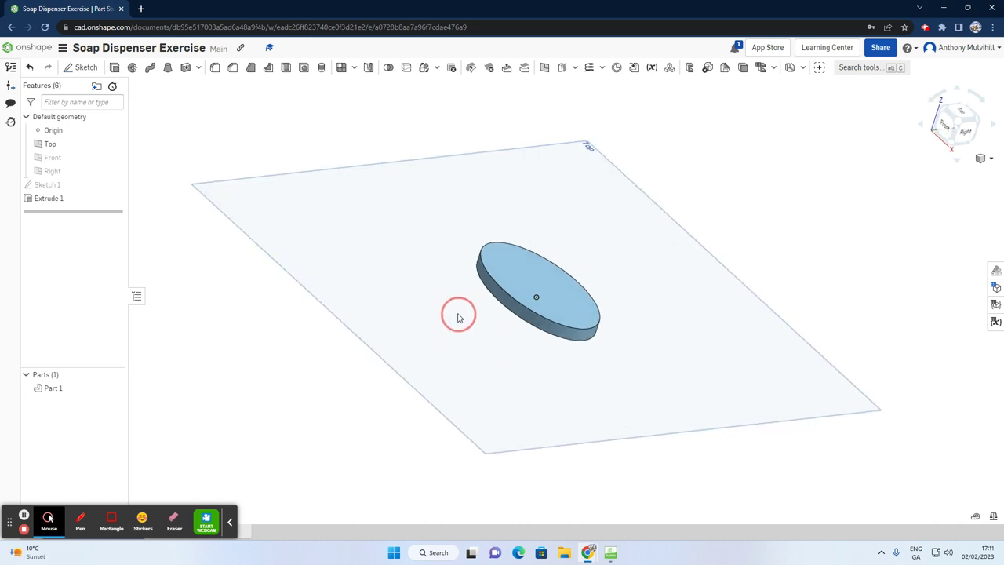
# Step: Rename the extrude feature to "Soap Dispenser Flat Base"
pyautogui.rightClick(55, 200)
pyautogui.click(75, 209)
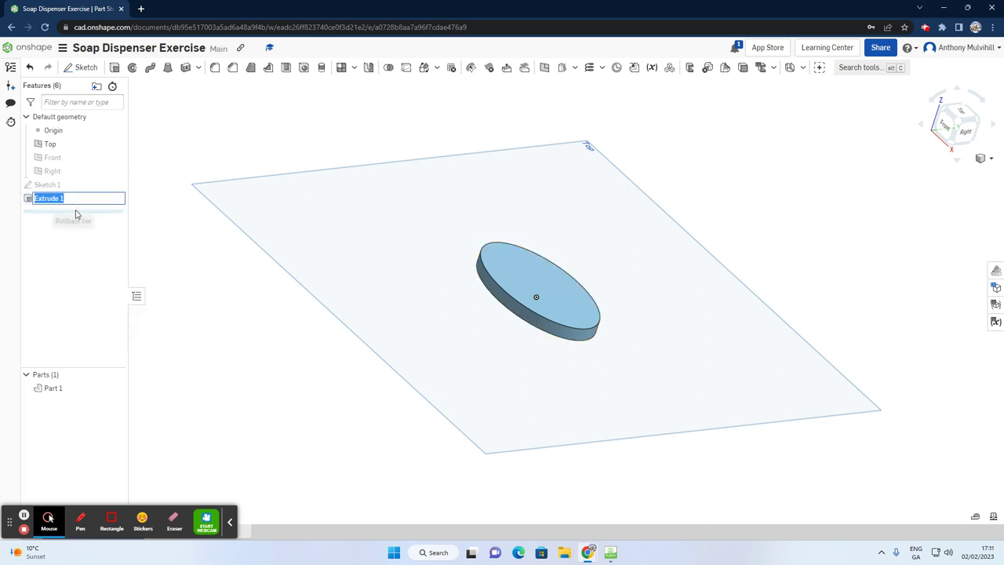
pyautogui.write('Soap Dispenser Flat Base')
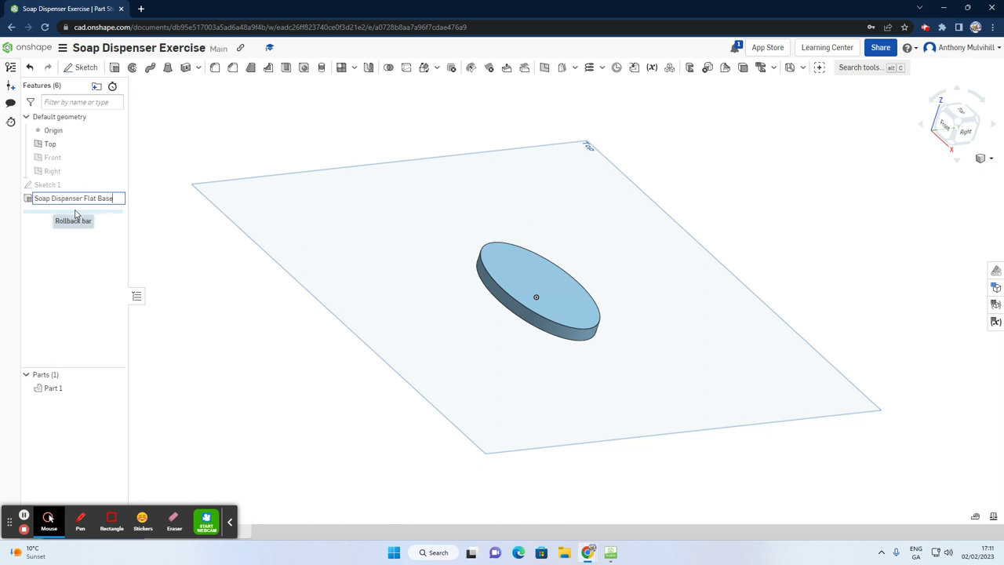
pyautogui.press('Return')
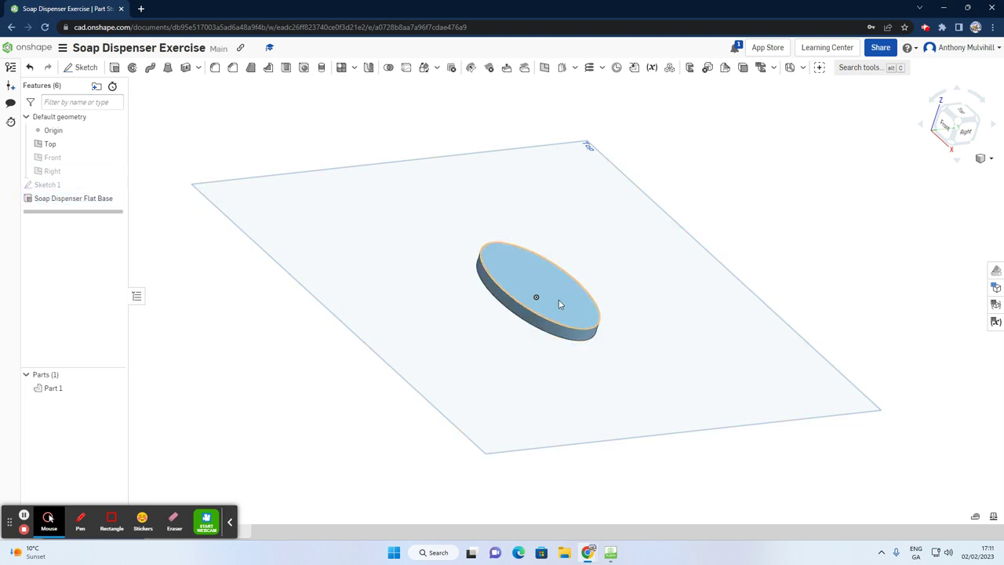
# Step: Examine the flat base from the front and isometric views, and consult the dispenser drawing in HoverCam before returning to Onshape
pyautogui.moveTo(645, 238); pyautogui.dragTo(667, 227, button='right')
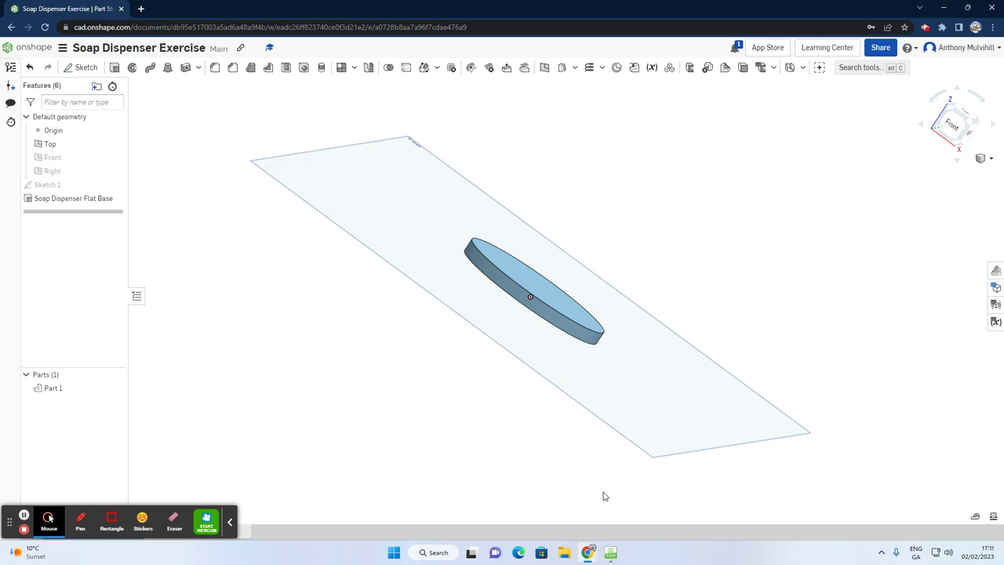
pyautogui.click(972, 123)
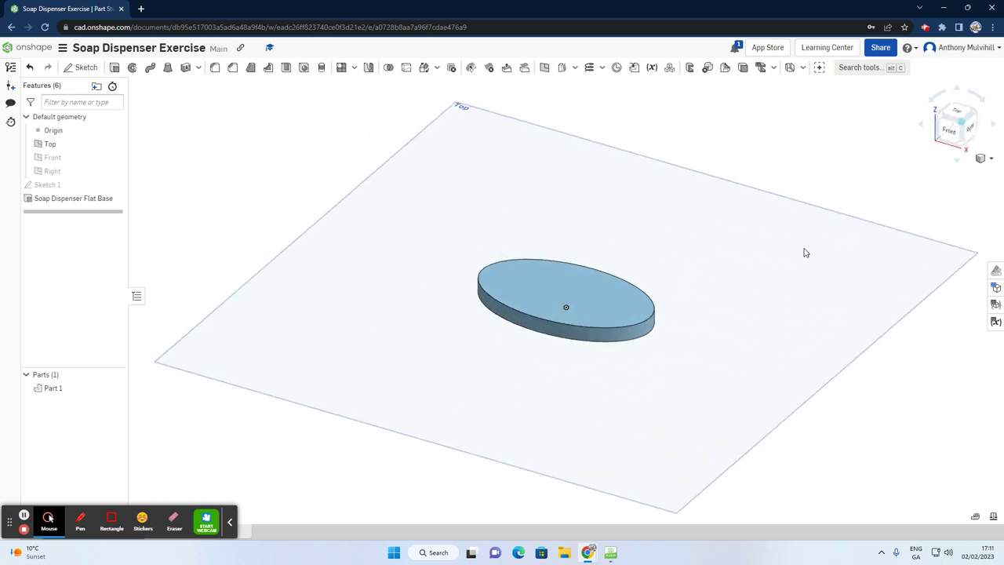
pyautogui.moveTo(596, 310); pyautogui.dragTo(584, 286, button='right')
pyautogui.click(951, 124)
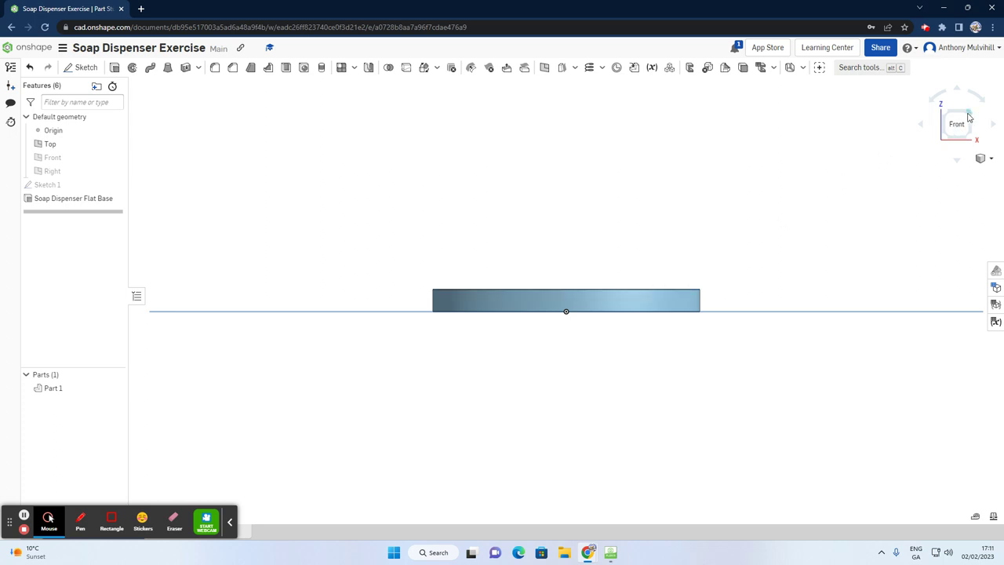
pyautogui.click(968, 118)
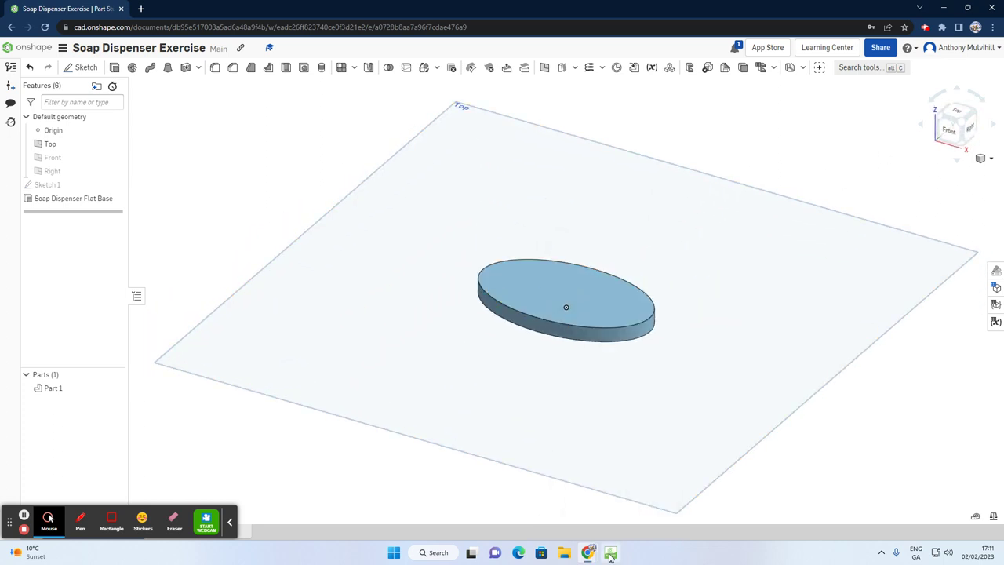
pyautogui.click(610, 553)
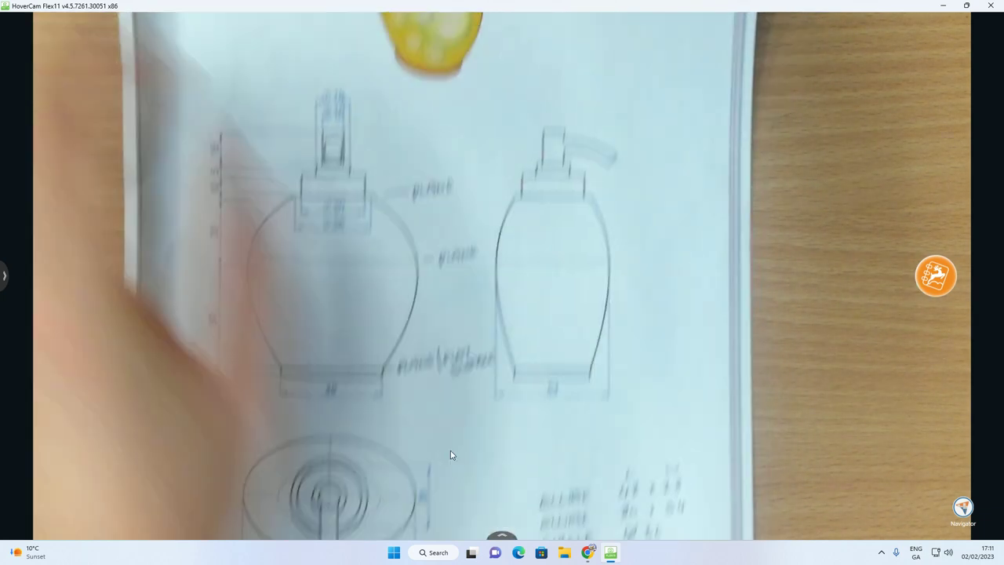
pyautogui.moveTo(587, 552)
pyautogui.click(559, 506)
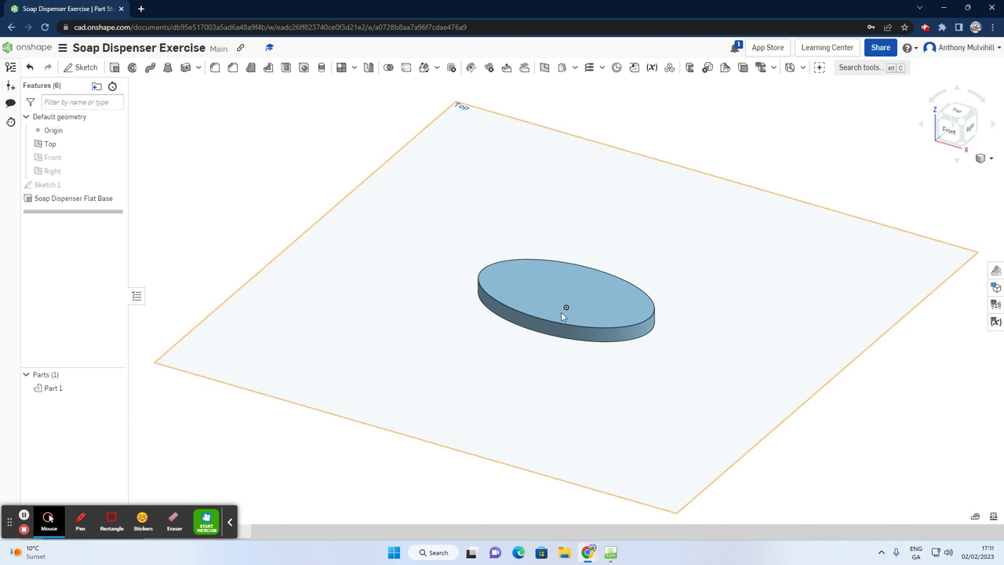
pyautogui.scroll(-3, 836, 183)
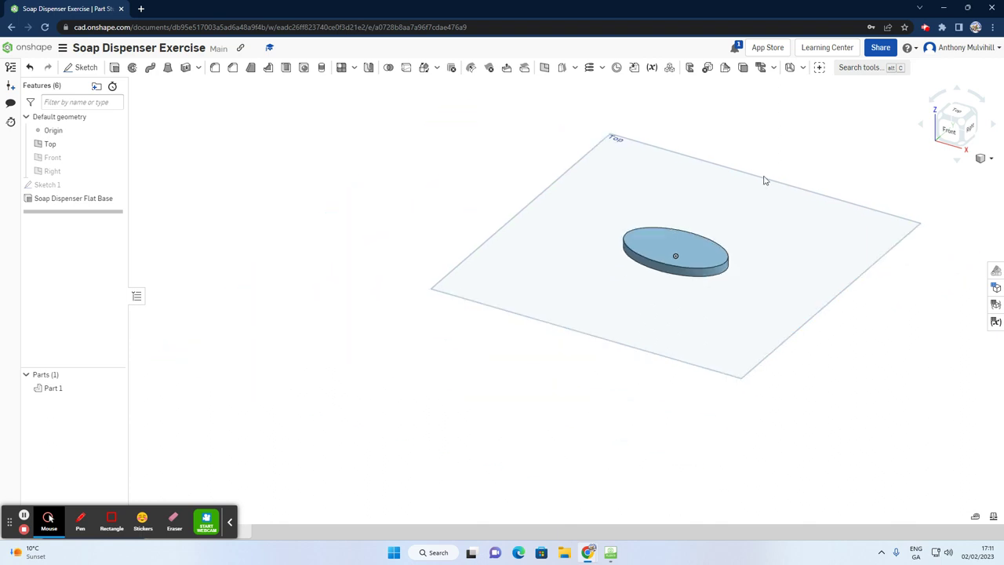
# Step: Create a reference plane offset 50 mm above the top face of the flat base
pyautogui.click(544, 68)
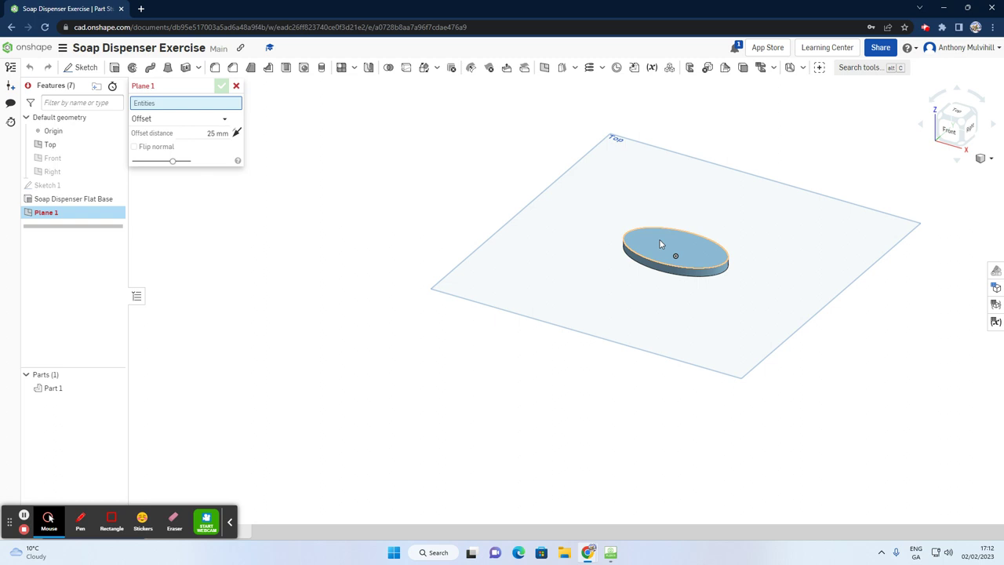
pyautogui.click(667, 246)
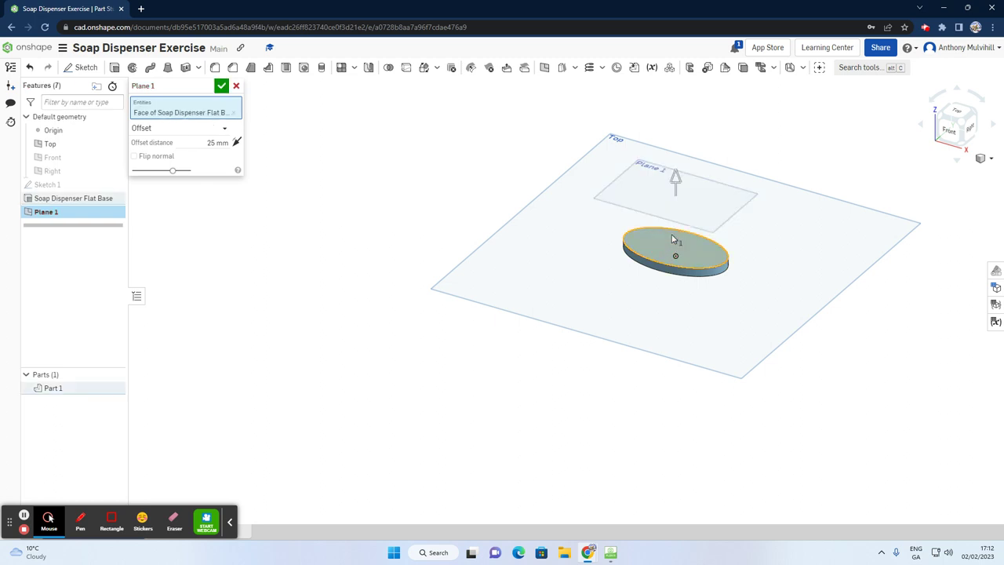
pyautogui.moveTo(672, 189); pyautogui.dragTo(674, 106)
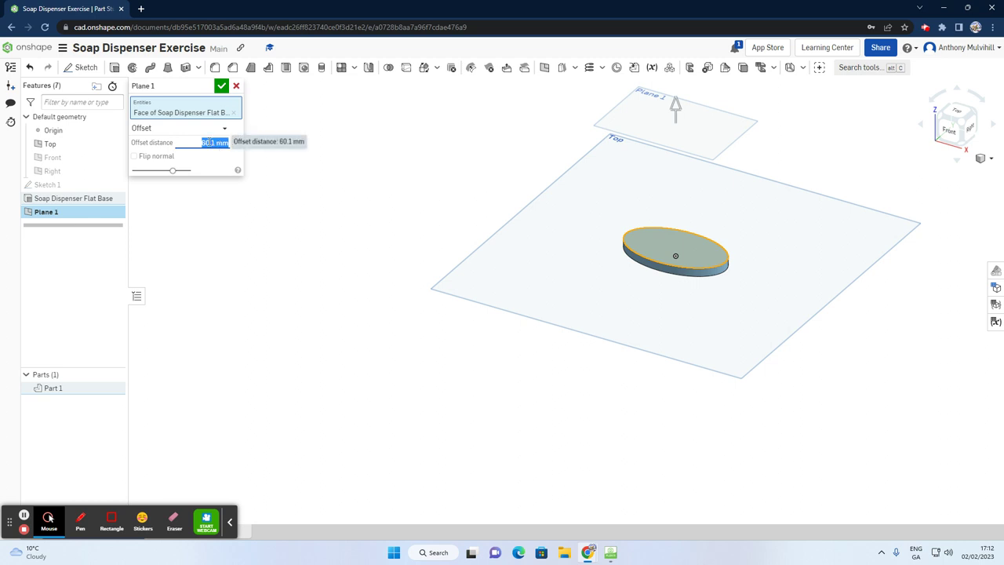
pyautogui.write('50')
pyautogui.press('Return')
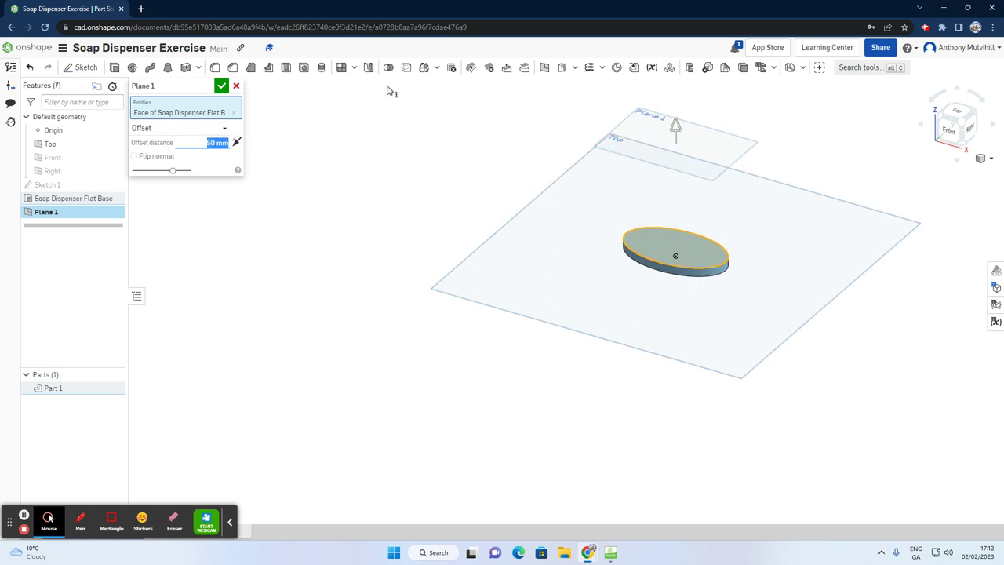
pyautogui.click(221, 85)
# Step: Start a sketch on Plane 1 and draw an origin-centred ellipse about 98 mm wide and 45 mm high
pyautogui.moveTo(705, 136)
pyautogui.mouseDown(button='right')
pyautogui.moveTo(714, 125)
pyautogui.moveTo(702, 144)
pyautogui.mouseUp(button='right')
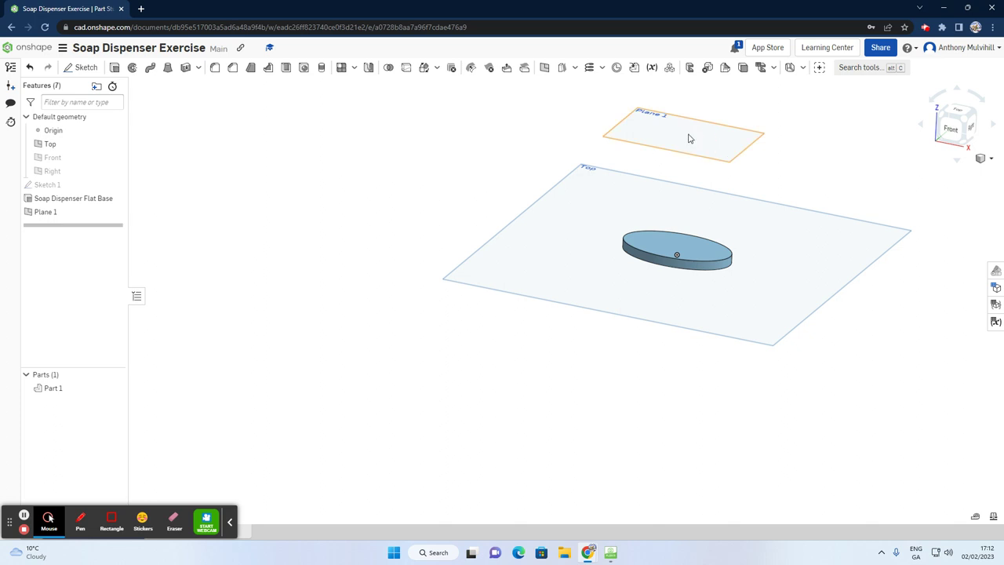
pyautogui.click(84, 67)
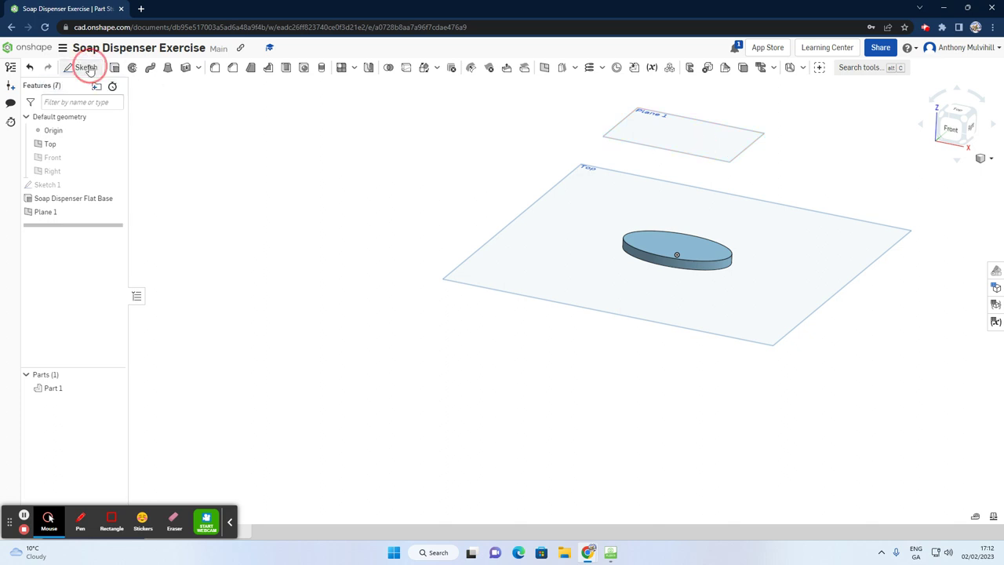
pyautogui.click(678, 133)
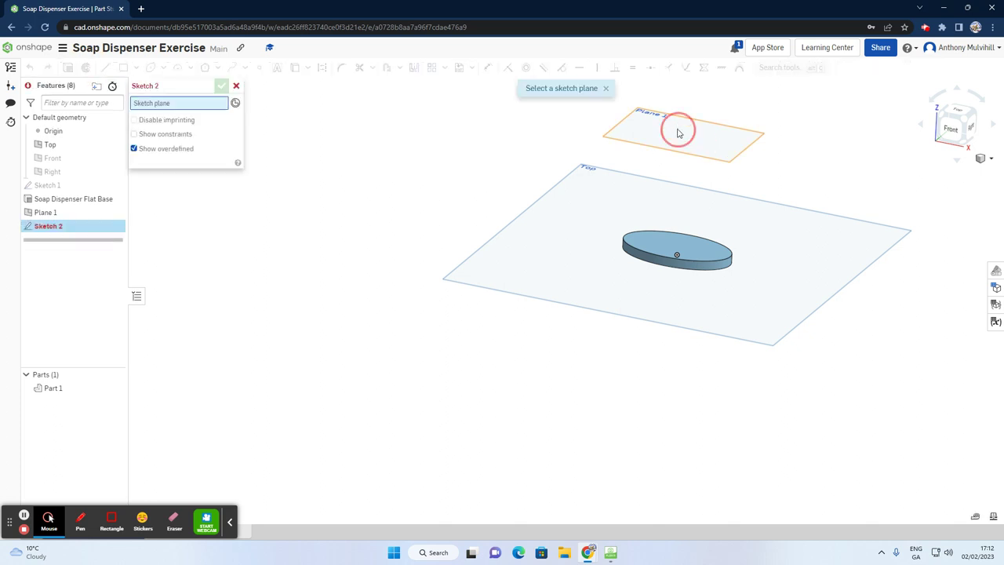
pyautogui.scroll(-2, 832, 138)
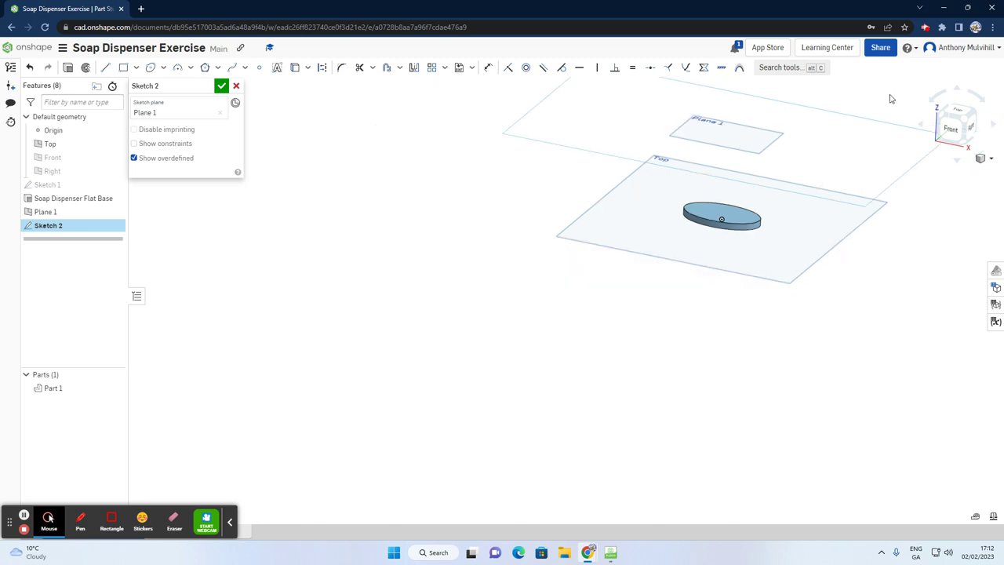
pyautogui.click(956, 114)
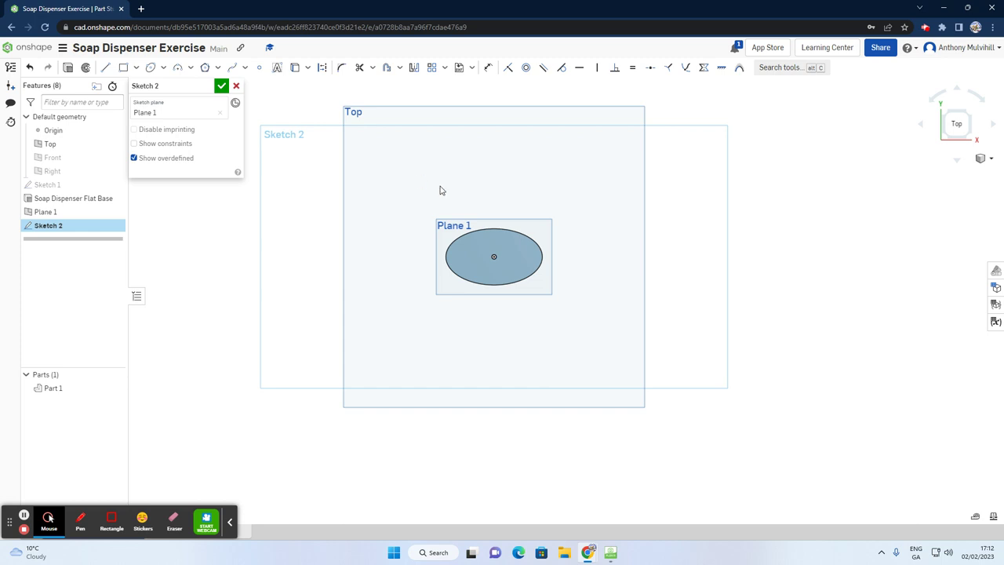
pyautogui.scroll(1, 440, 190)
pyautogui.scroll(1, 533, 263)
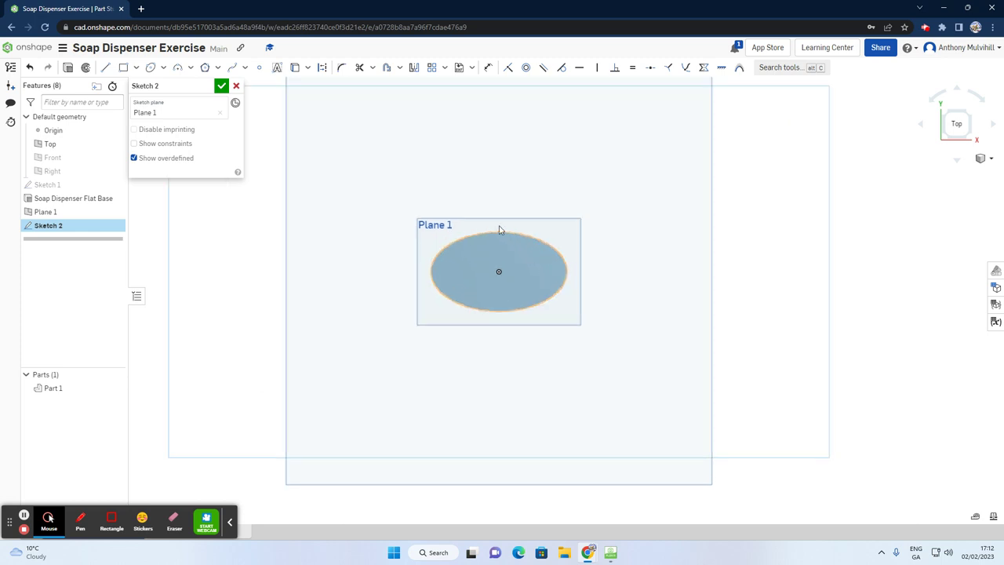
pyautogui.click(150, 69)
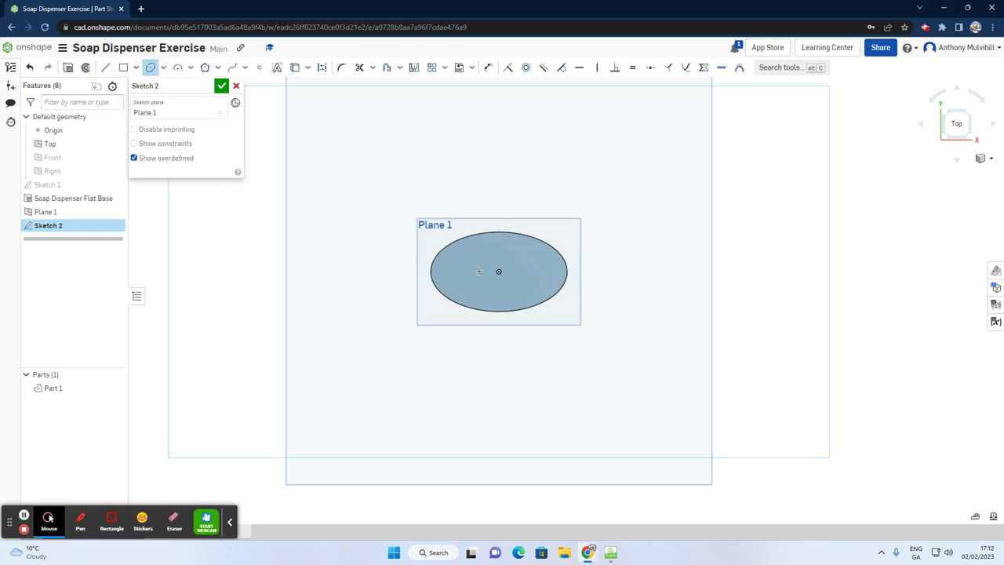
pyautogui.click(498, 272)
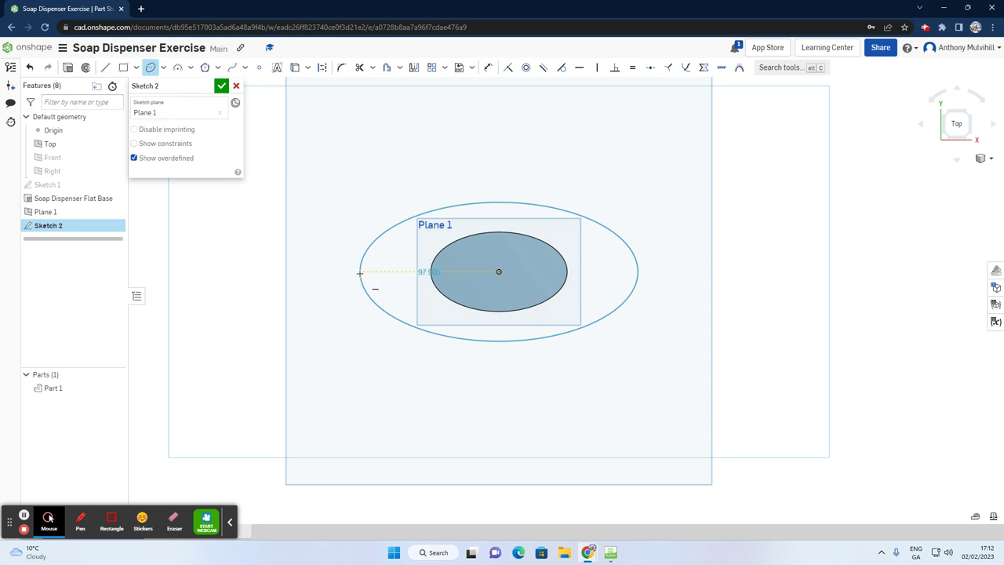
pyautogui.click(368, 273)
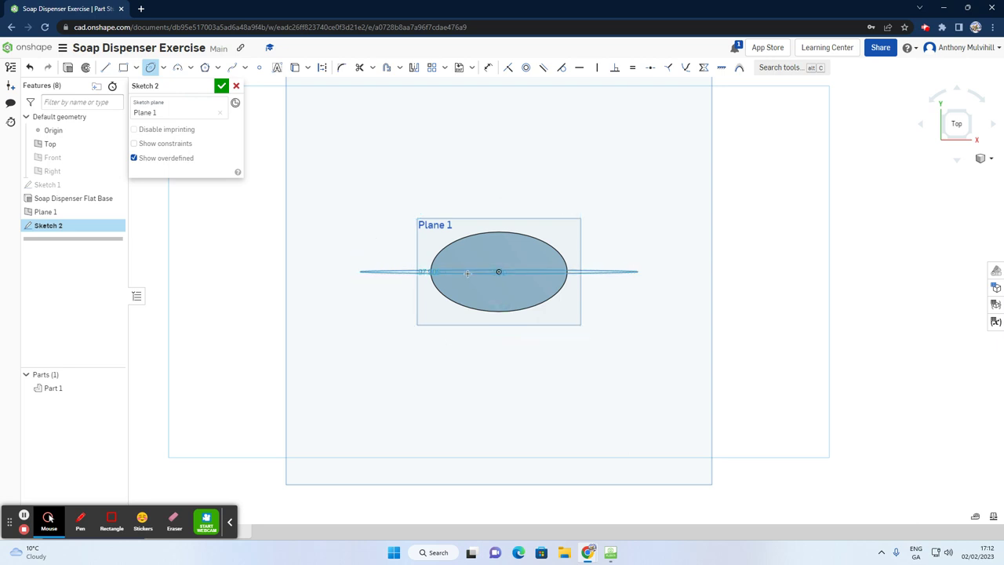
pyautogui.click(496, 209)
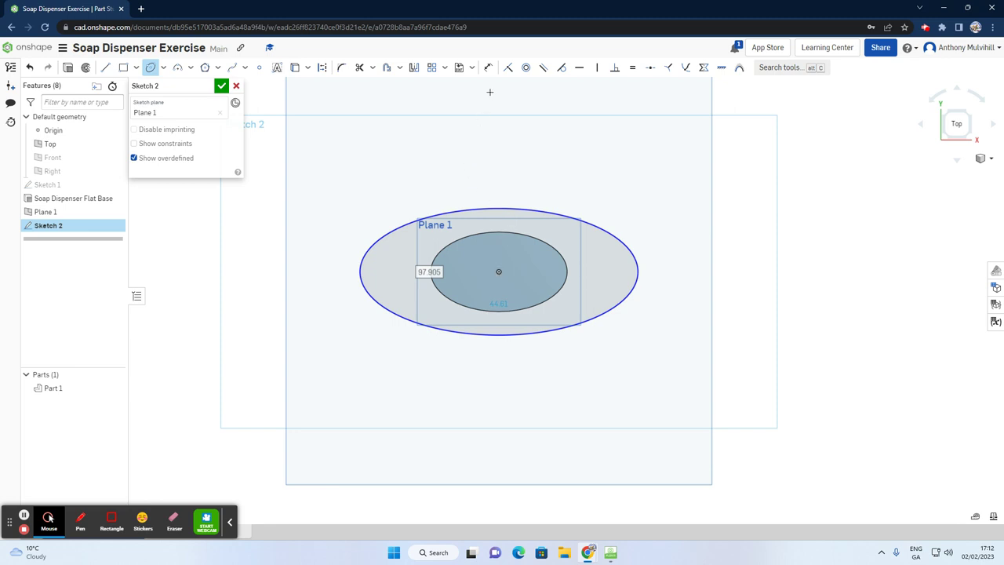
# Step: Dimension the ellipse on Plane 1 to 80 mm horizontally and 54 mm vertically, and finish the sketch
pyautogui.click(487, 68)
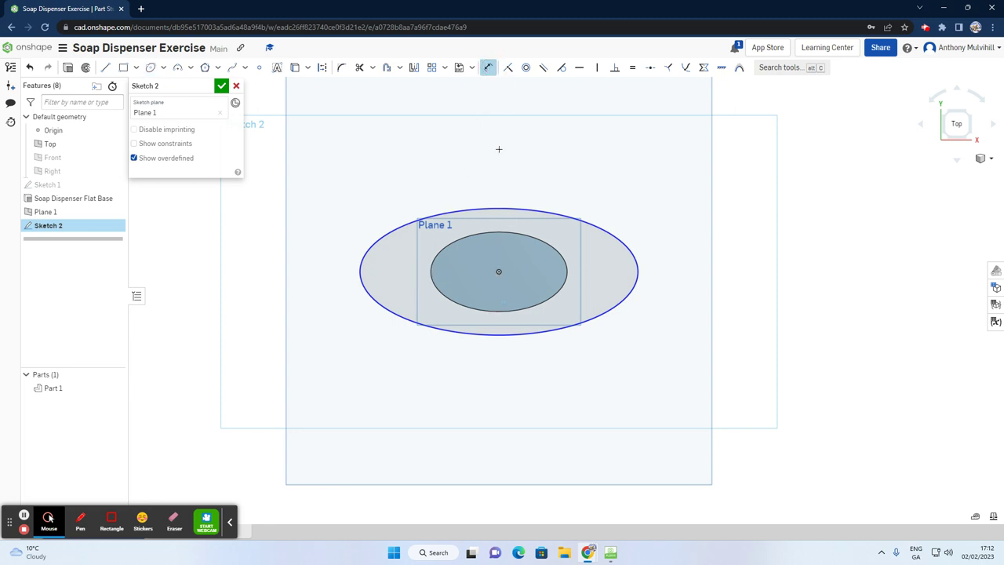
pyautogui.click(495, 335)
pyautogui.click(491, 381)
pyautogui.write('8')
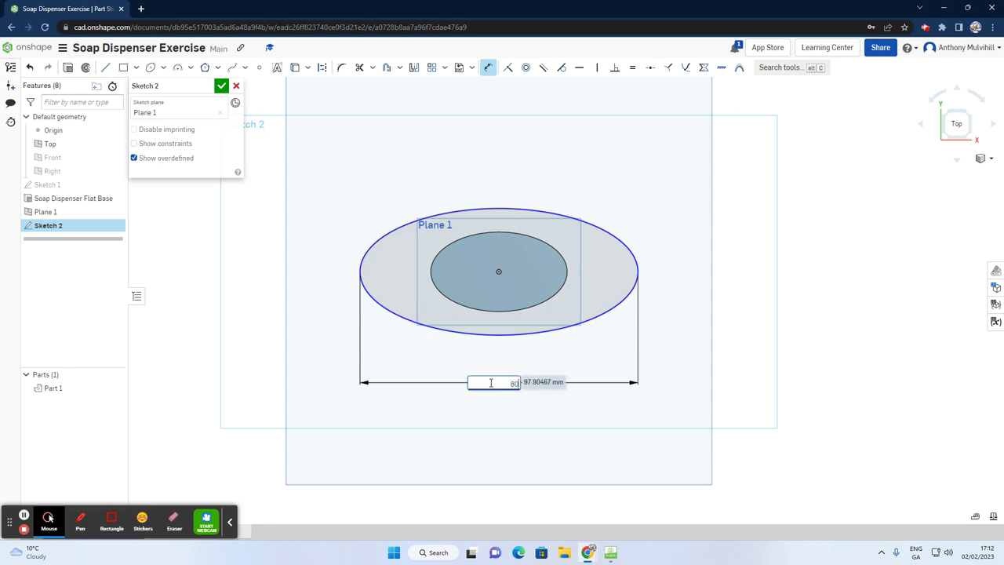
pyautogui.write('0')
pyautogui.press('Return')
pyautogui.click(384, 270)
pyautogui.click(323, 271)
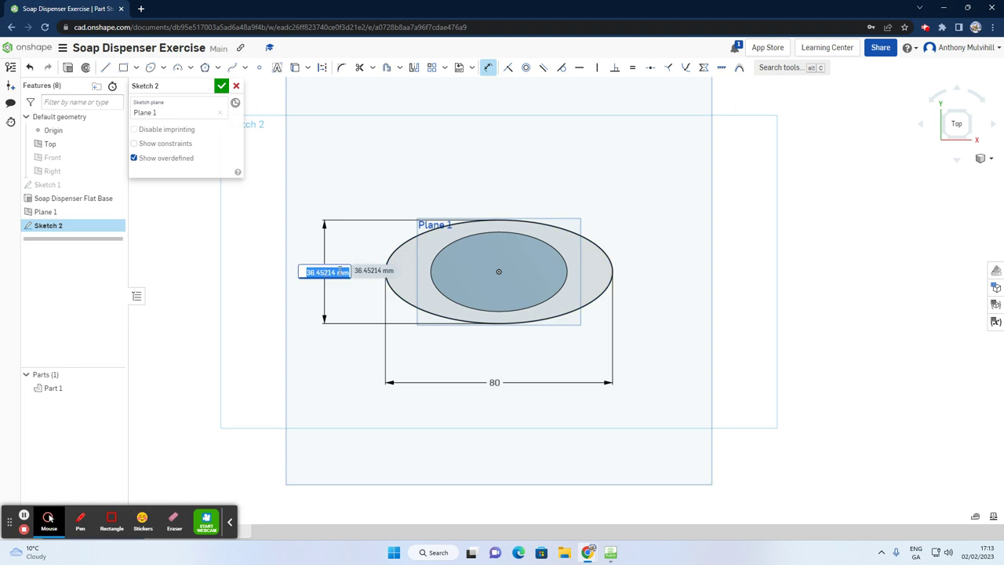
pyautogui.press('BackSpace')
pyautogui.press('Return')
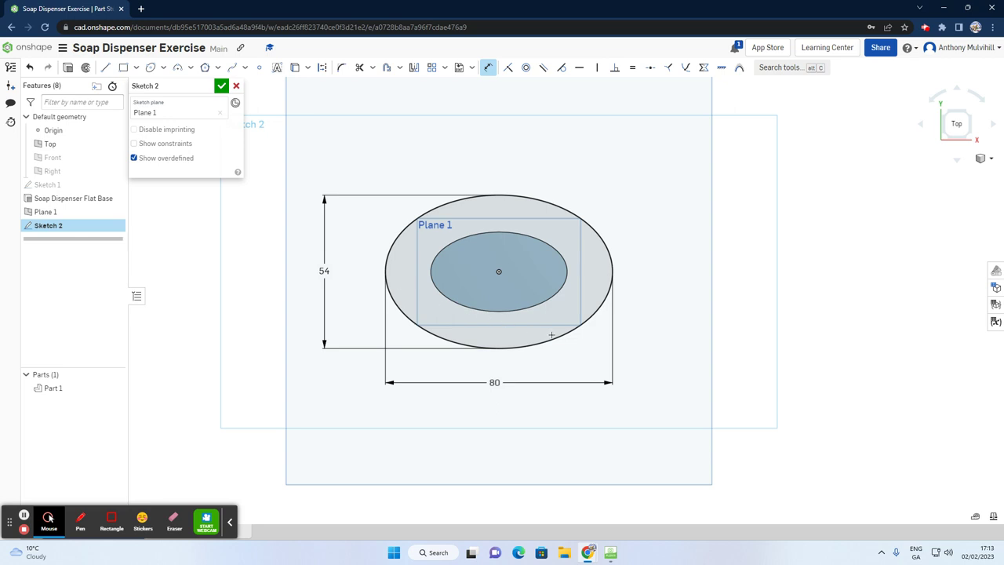
pyautogui.click(221, 85)
# Step: Consult the plane layout drawing in HoverCam, return to Onshape, and create a plane offset 30 mm above Plane 1
pyautogui.moveTo(650, 369)
pyautogui.mouseDown(button='right')
pyautogui.moveTo(643, 353)
pyautogui.moveTo(562, 337)
pyautogui.moveTo(627, 350)
pyautogui.mouseUp(button='right')
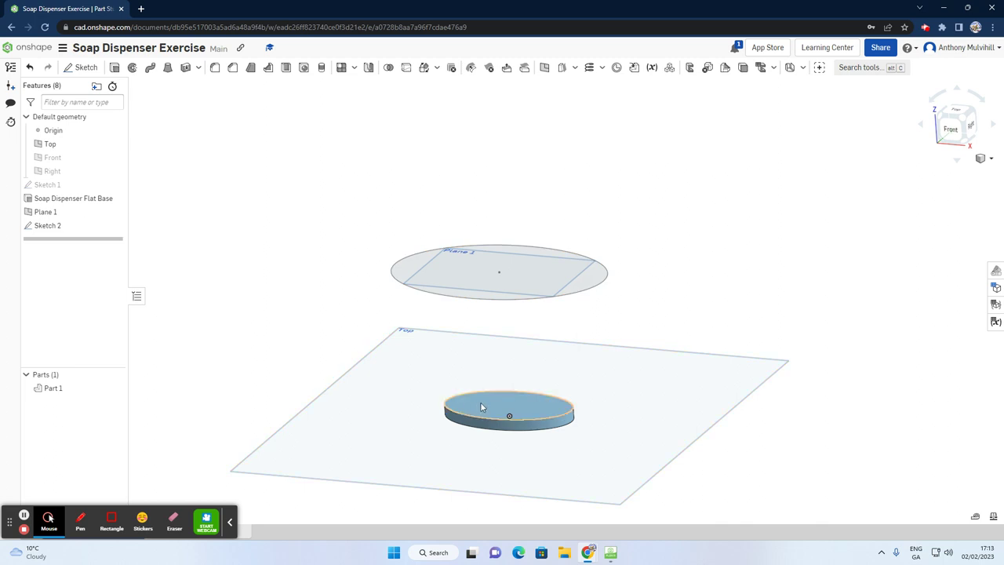
pyautogui.click(610, 552)
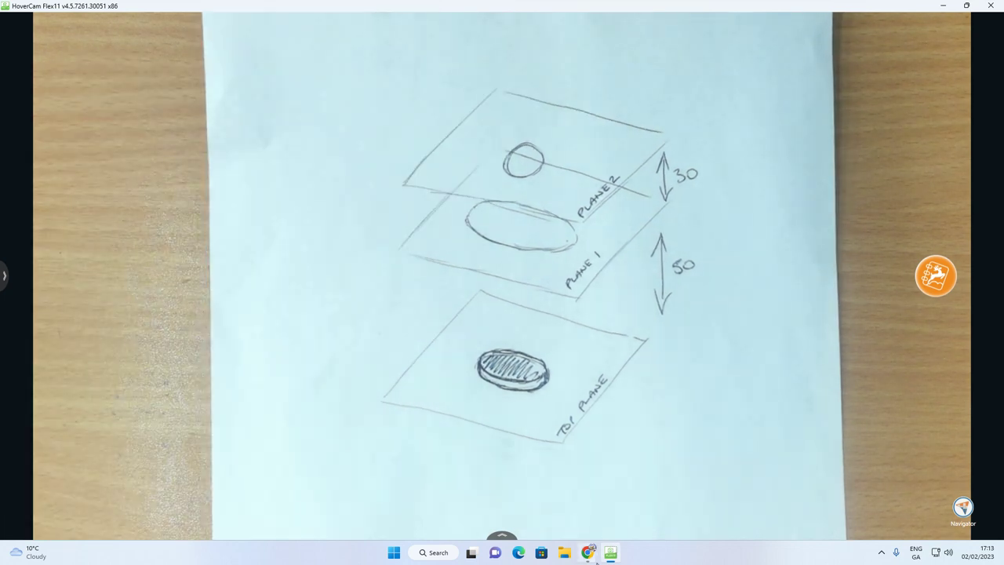
pyautogui.moveTo(588, 551)
pyautogui.click(562, 500)
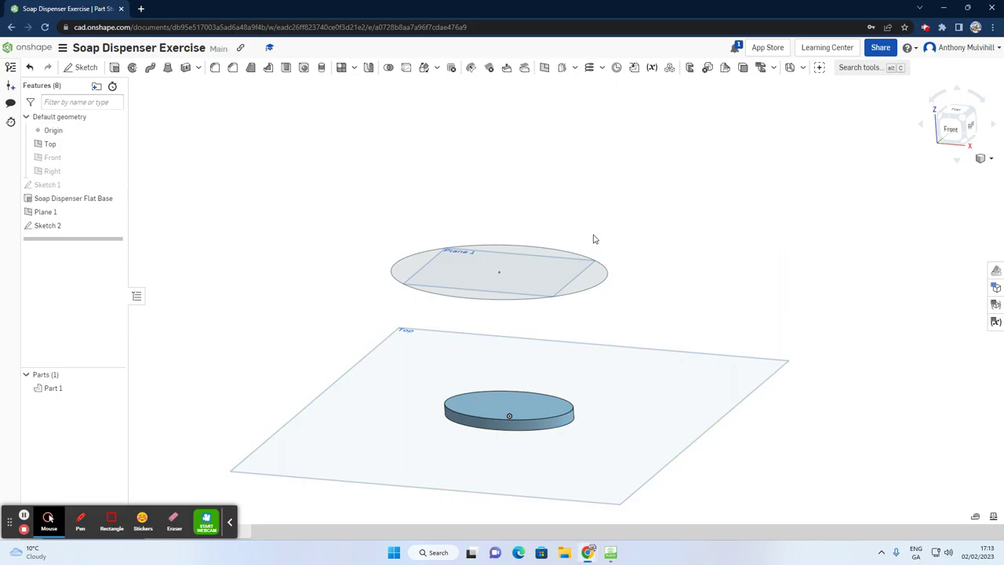
pyautogui.click(544, 69)
pyautogui.click(218, 133)
pyautogui.press('BackSpace')
pyautogui.write('30')
pyautogui.press('Return')
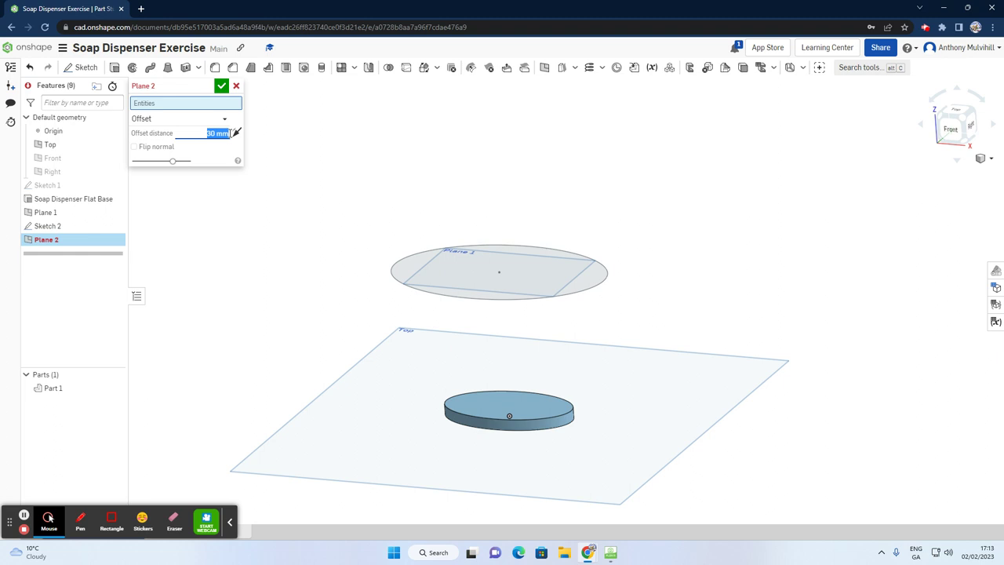
pyautogui.click(55, 213)
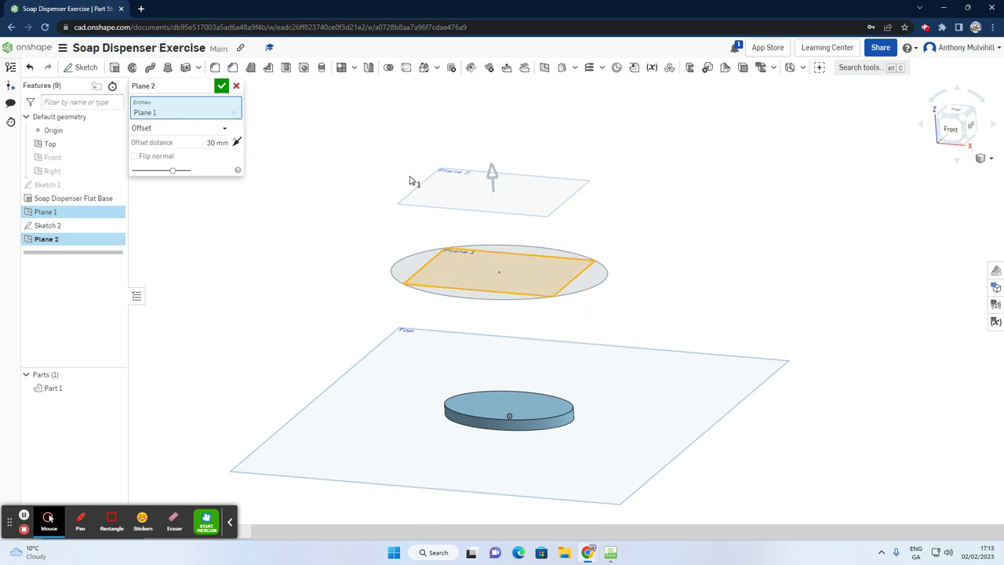
pyautogui.click(221, 86)
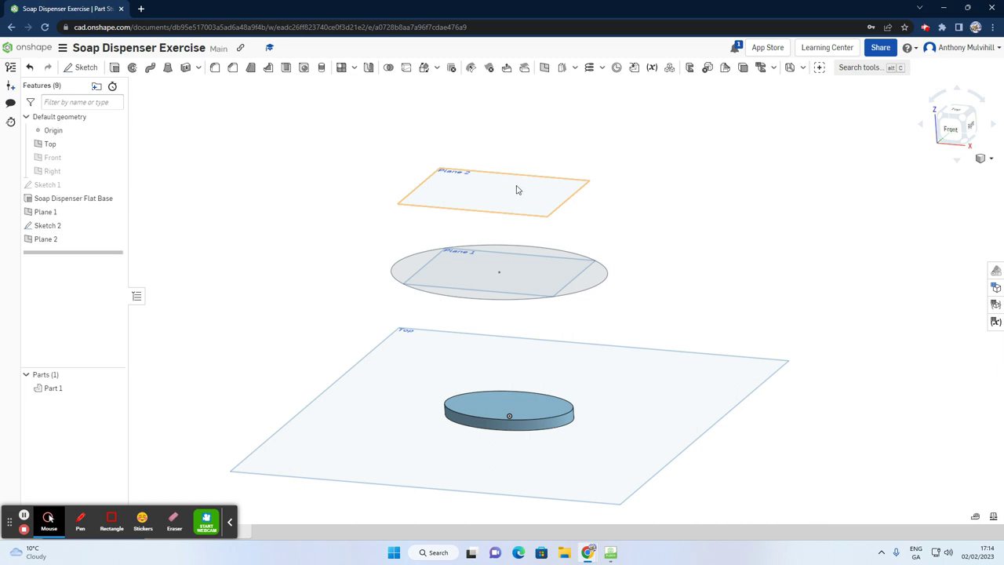
# Step: Start a sketch on Plane 2 and draw a center point circle about 23.5 mm in diameter at the origin
pyautogui.click(83, 67)
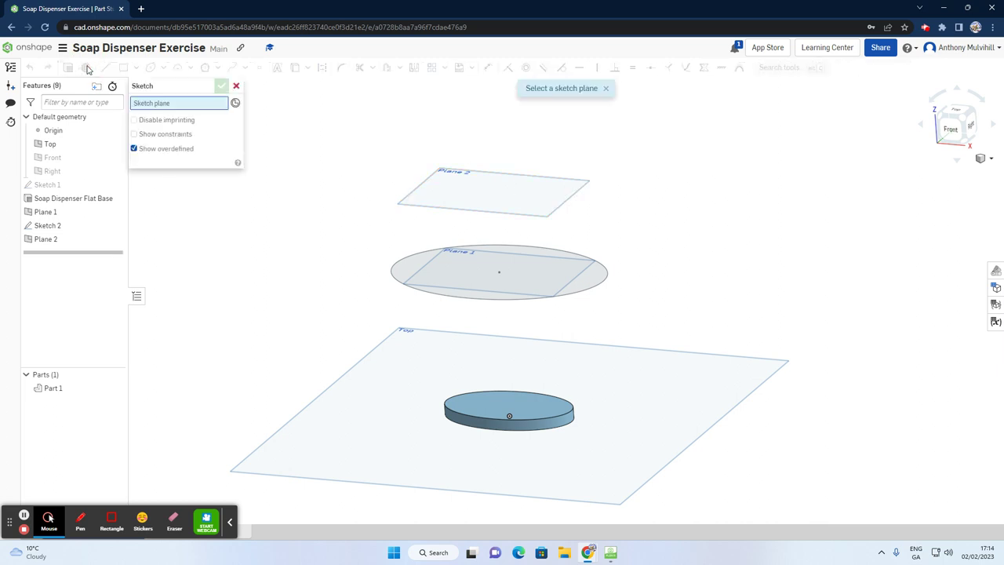
pyautogui.click(489, 193)
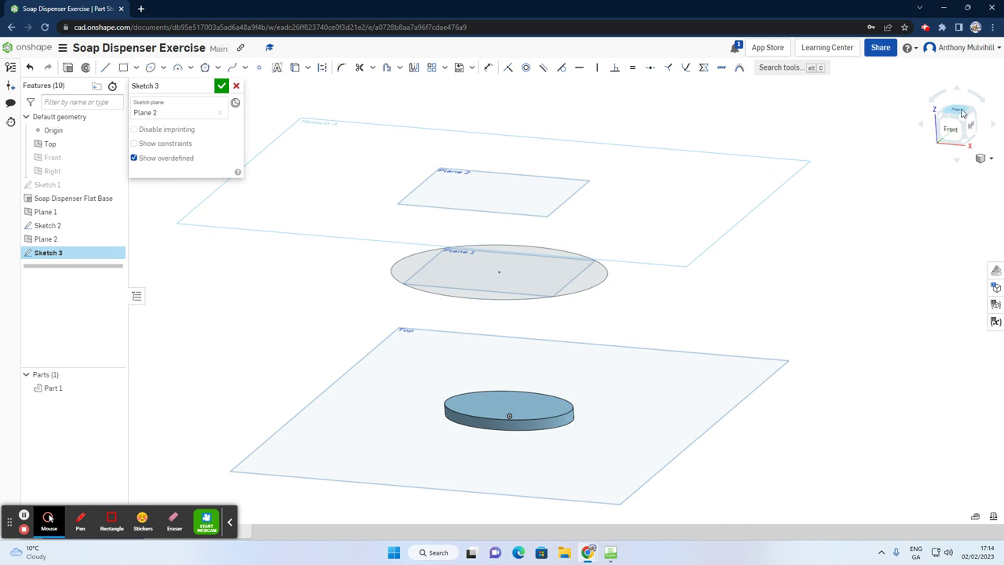
pyautogui.click(961, 114)
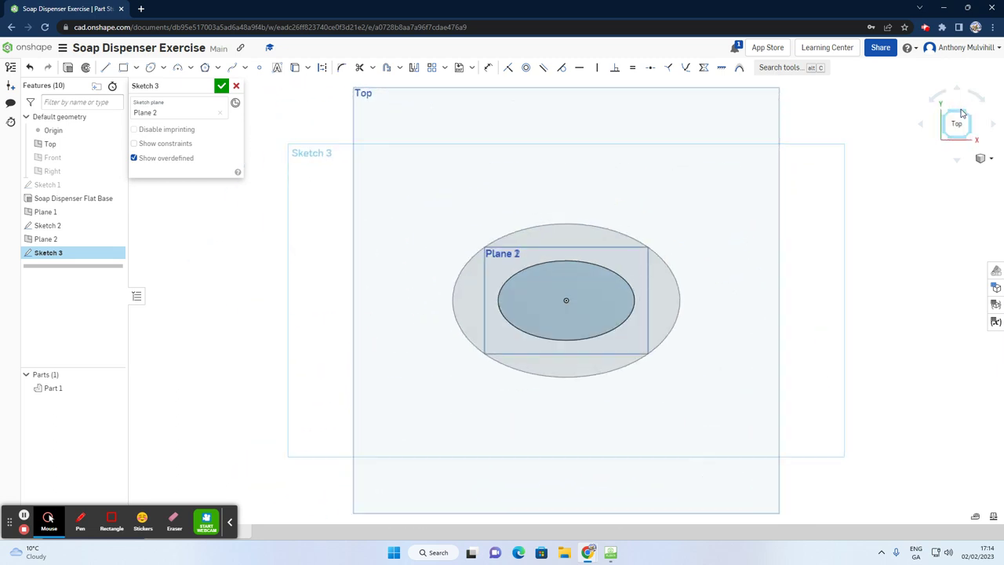
pyautogui.click(162, 68)
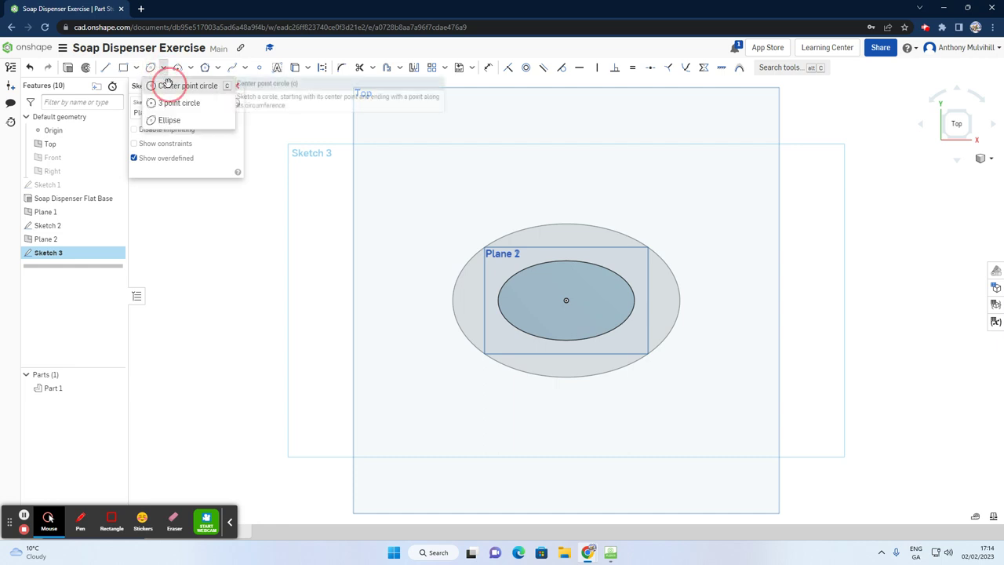
pyautogui.click(168, 84)
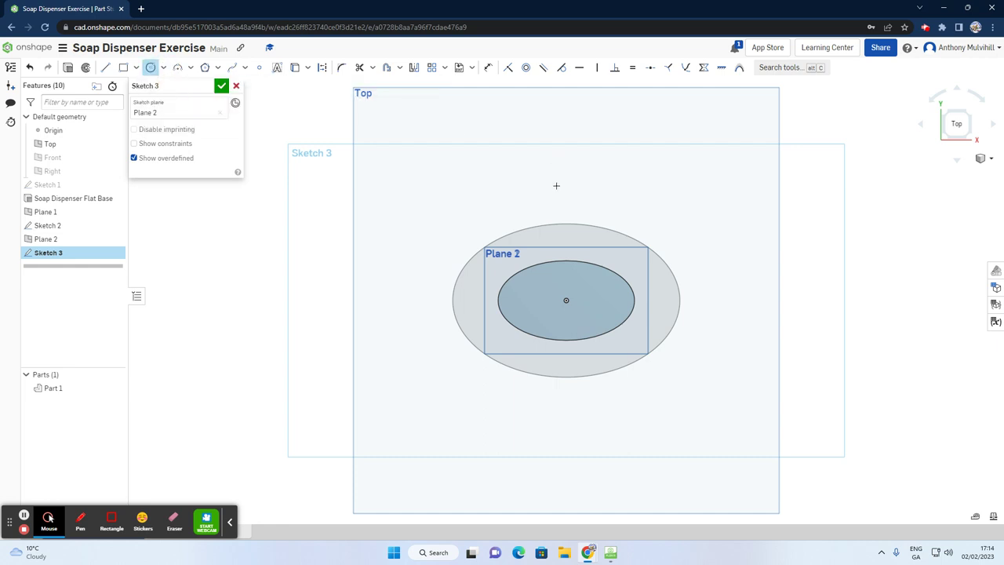
pyautogui.click(566, 300)
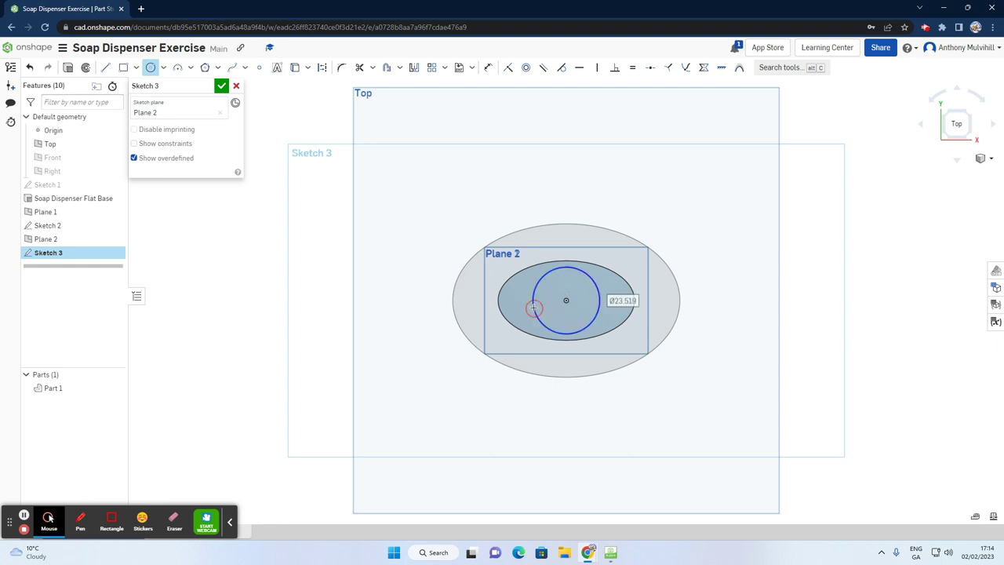
# Step: Dimension the circle on Plane 2 to a 36 mm diameter and finish the sketch
pyautogui.click(488, 68)
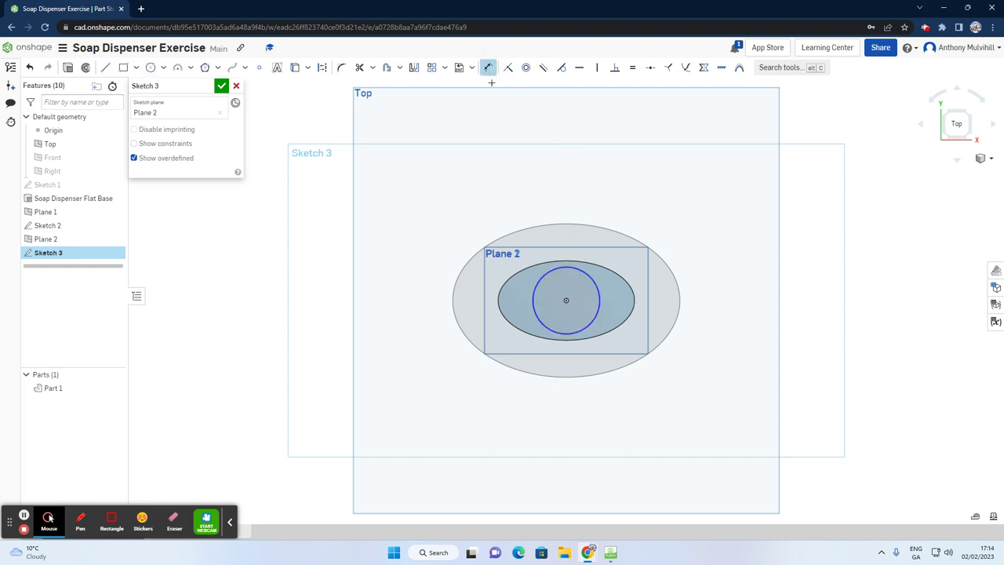
pyautogui.scroll(3, 612, 325)
pyautogui.scroll(1, 611, 326)
pyautogui.click(583, 303)
pyautogui.click(800, 294)
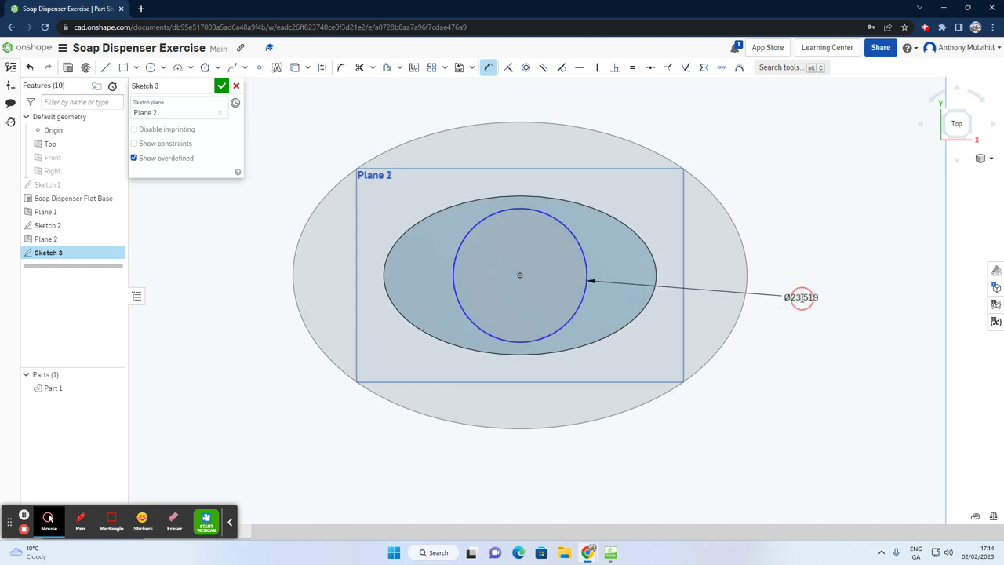
pyautogui.write('36')
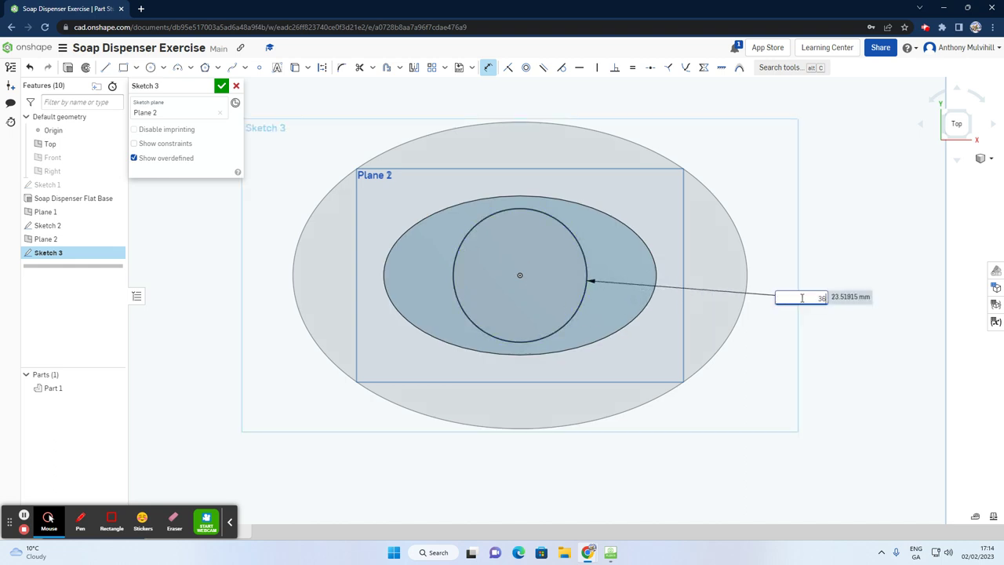
pyautogui.press('Return')
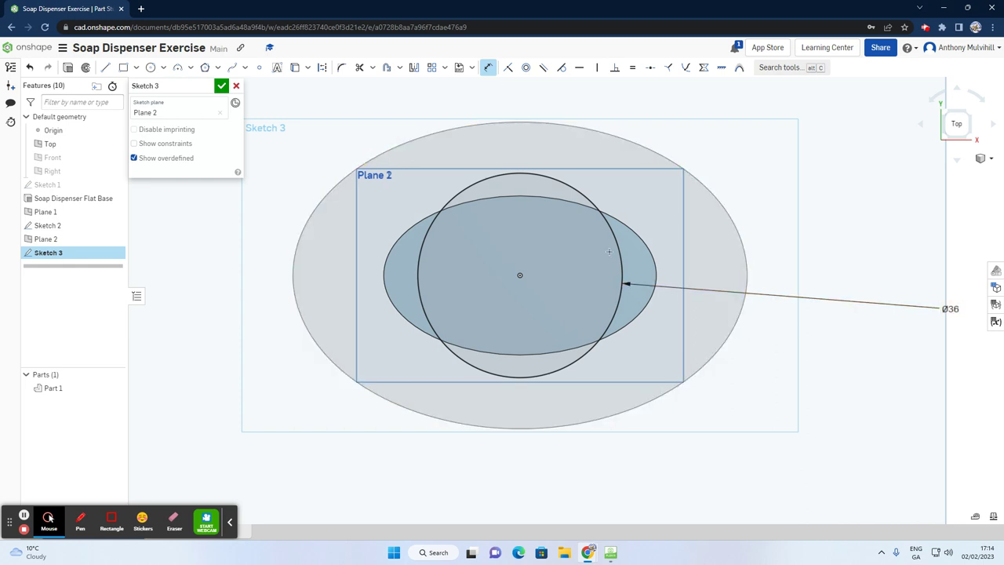
pyautogui.click(222, 87)
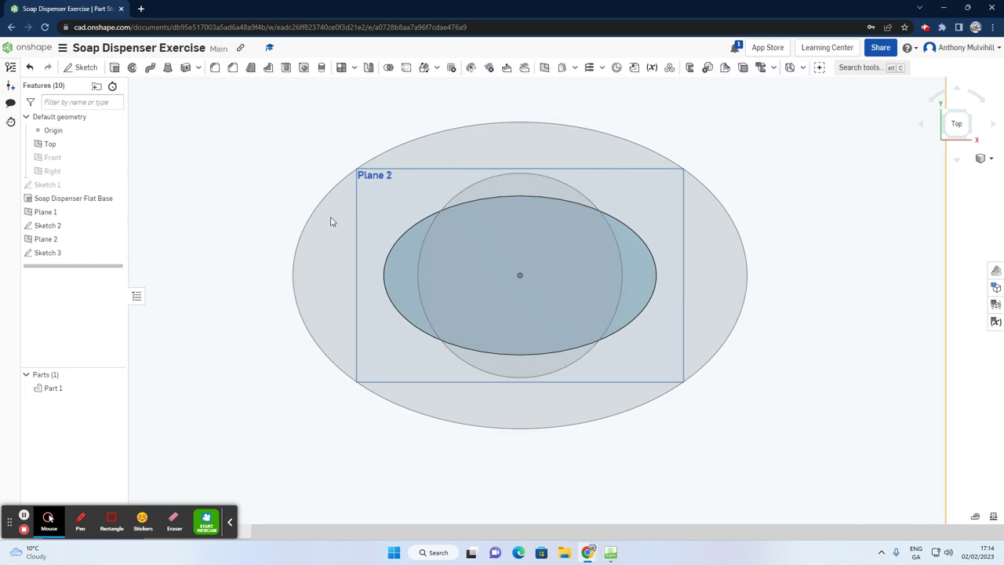
# Step: Hide the Top plane, Plane 1 and Plane 2 so only the base and the two profile sketches are displayed
pyautogui.scroll(-3, 519, 365)
pyautogui.click(969, 139)
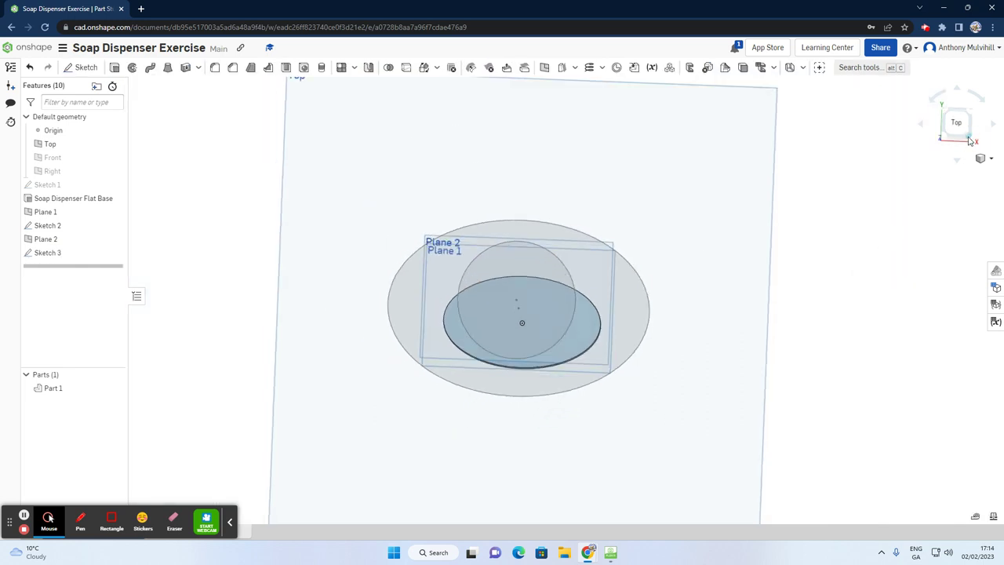
pyautogui.moveTo(632, 400)
pyautogui.mouseDown(button='right')
pyautogui.moveTo(632, 372)
pyautogui.moveTo(639, 396)
pyautogui.mouseUp(button='right')
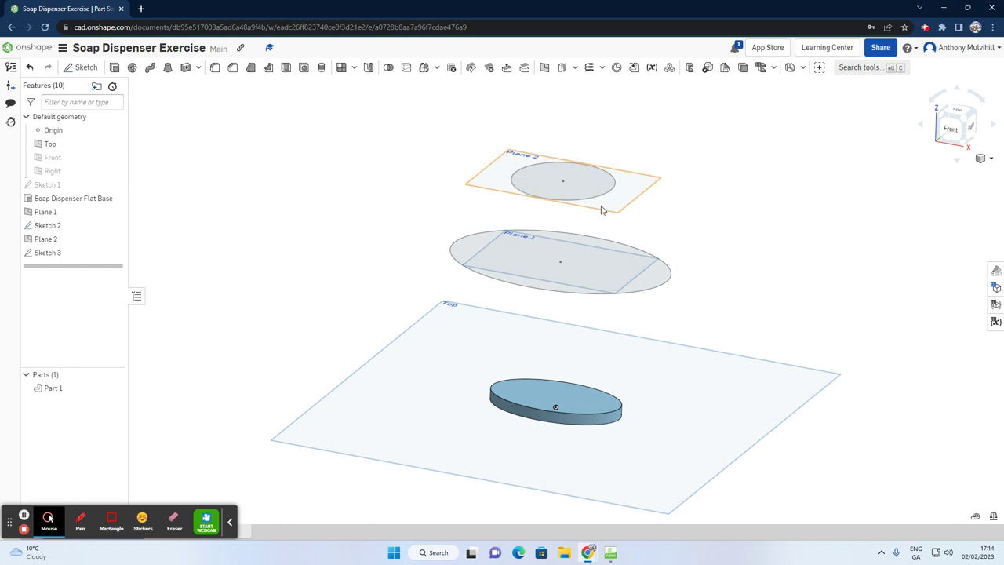
pyautogui.click(115, 144)
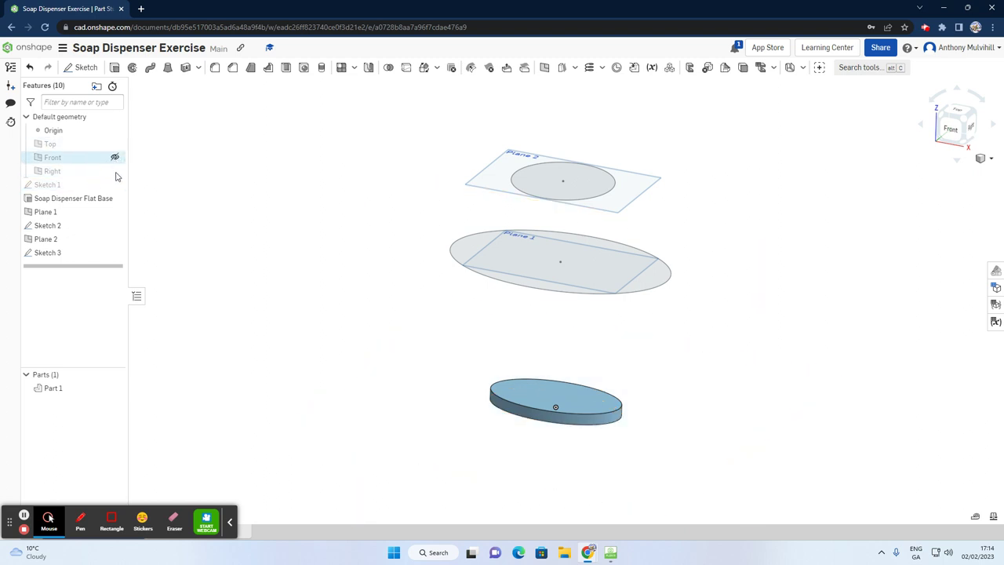
pyautogui.click(114, 213)
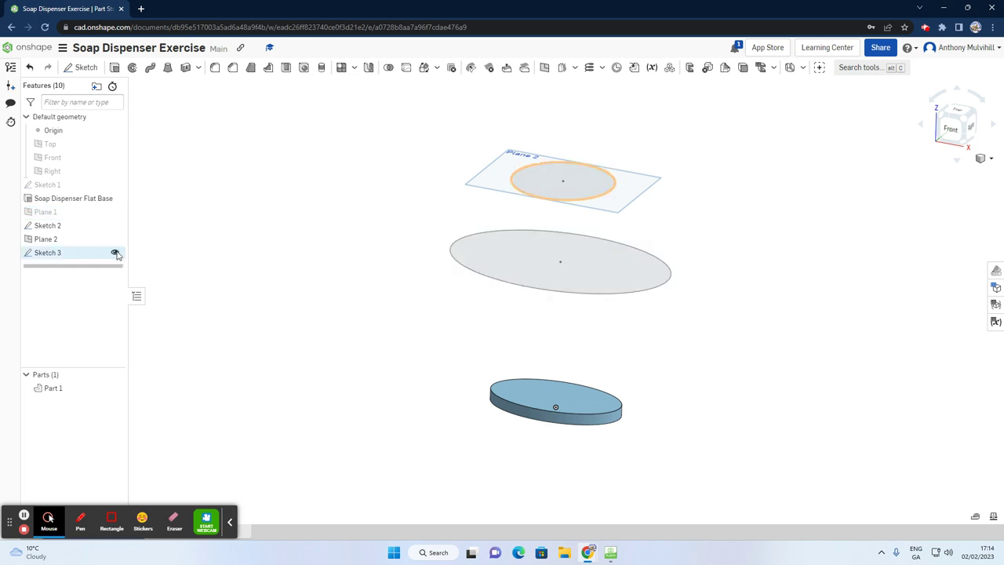
pyautogui.click(114, 239)
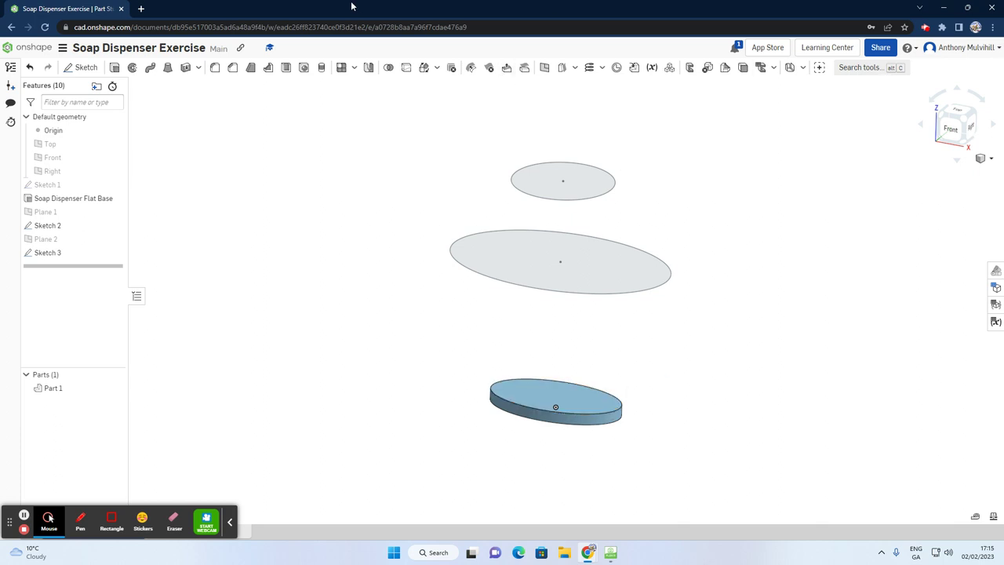
# Step: Loft a solid from the flat base's upper face through the Sketch 2 ellipse to the Sketch 3 circle, adding it to Part 1
pyautogui.click(167, 71)
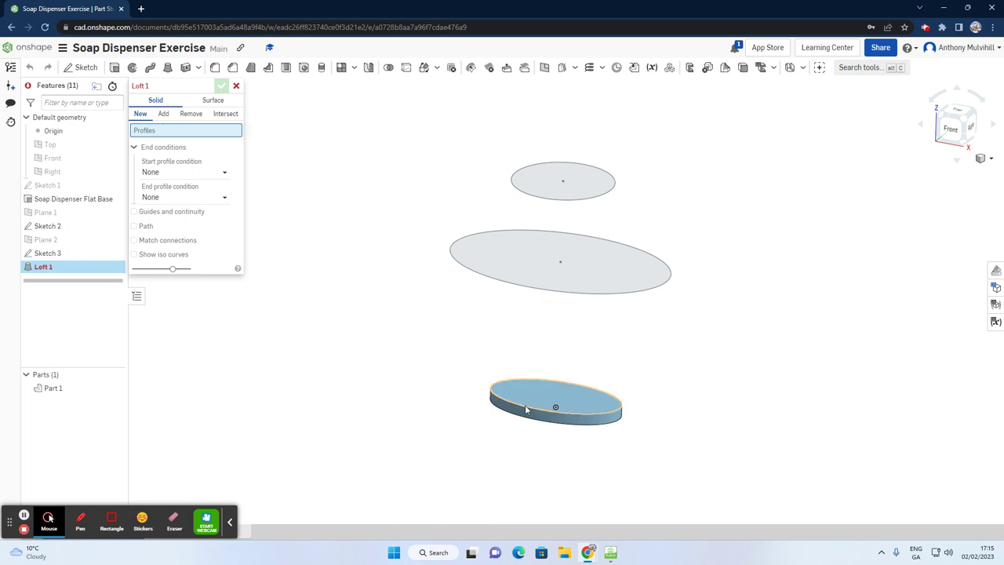
pyautogui.scroll(3, 529, 409)
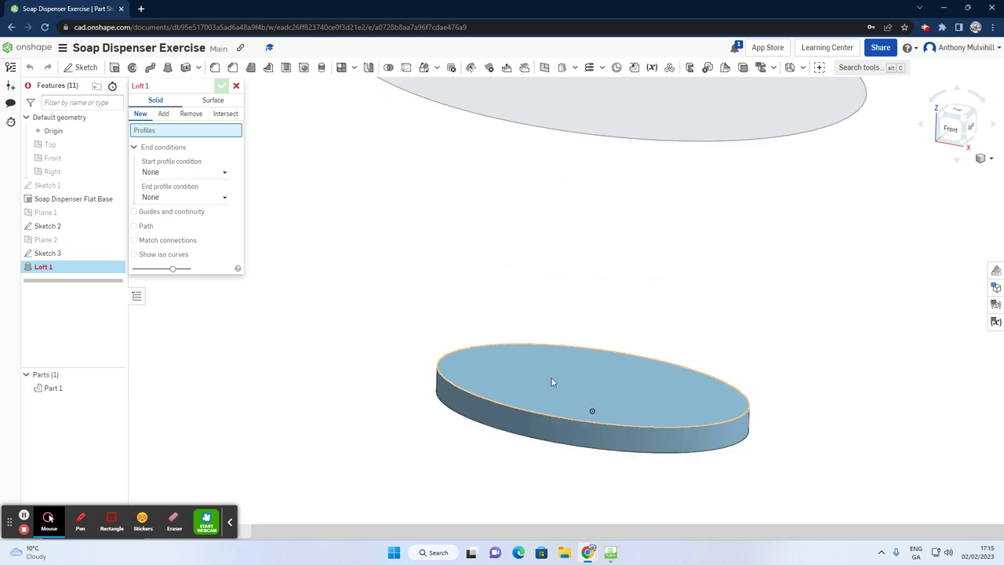
pyautogui.scroll(-5, 551, 381)
pyautogui.click(574, 392)
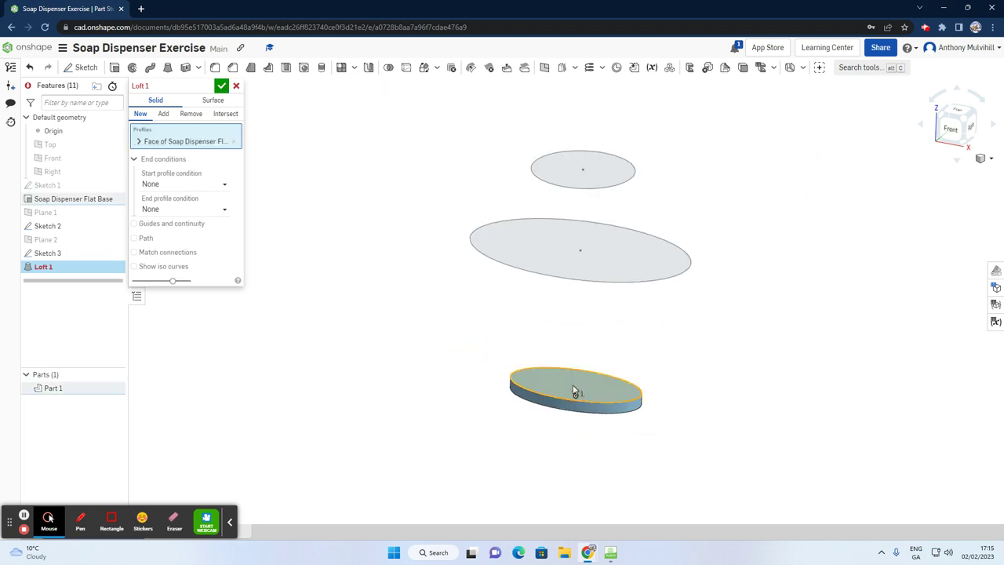
pyautogui.click(498, 265)
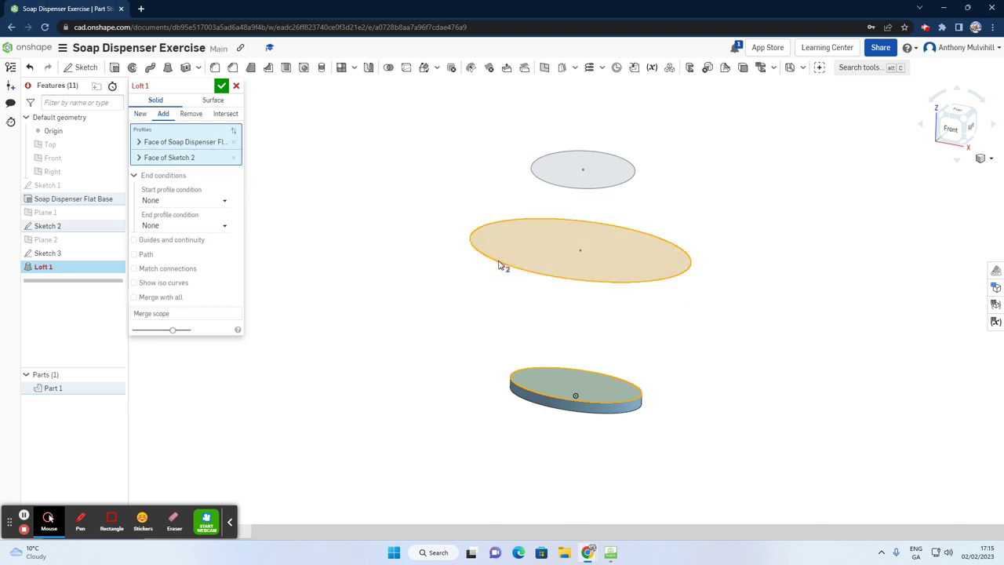
pyautogui.moveTo(454, 277)
pyautogui.mouseDown(button='right')
pyautogui.moveTo(465, 257)
pyautogui.moveTo(471, 269)
pyautogui.mouseUp(button='right')
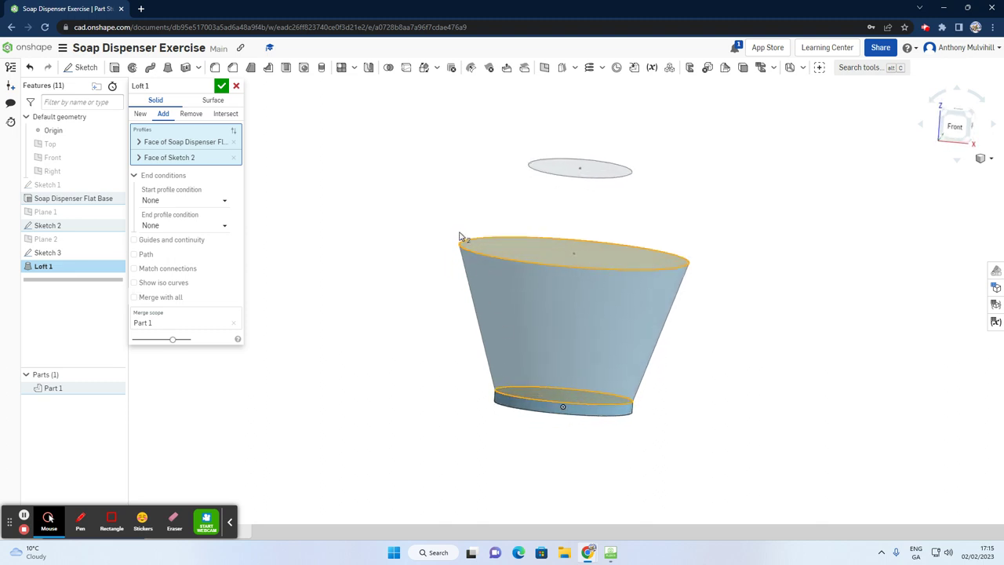
pyautogui.click(551, 178)
pyautogui.moveTo(602, 233); pyautogui.dragTo(623, 237, button='right')
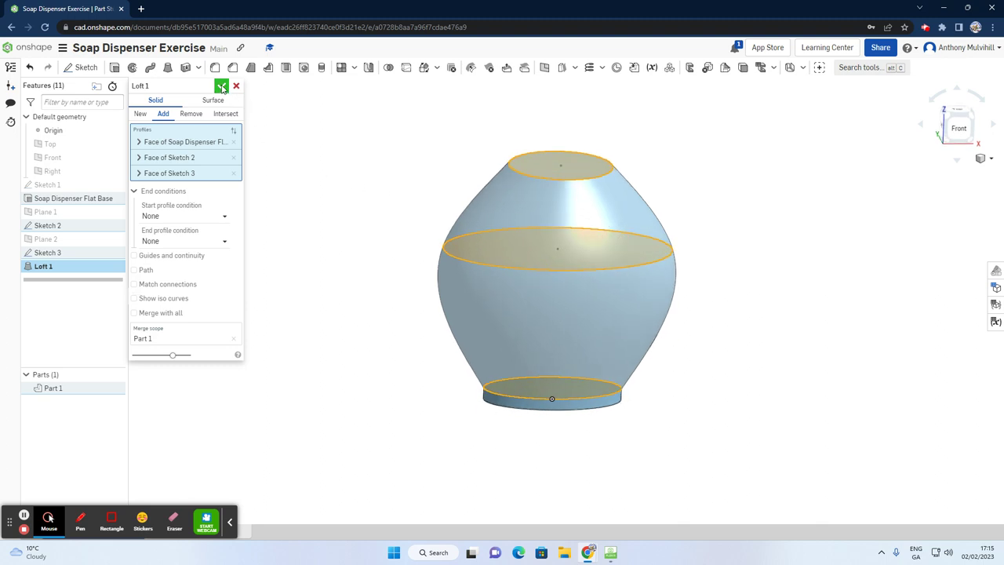
pyautogui.moveTo(335, 290); pyautogui.dragTo(421, 294, button='right')
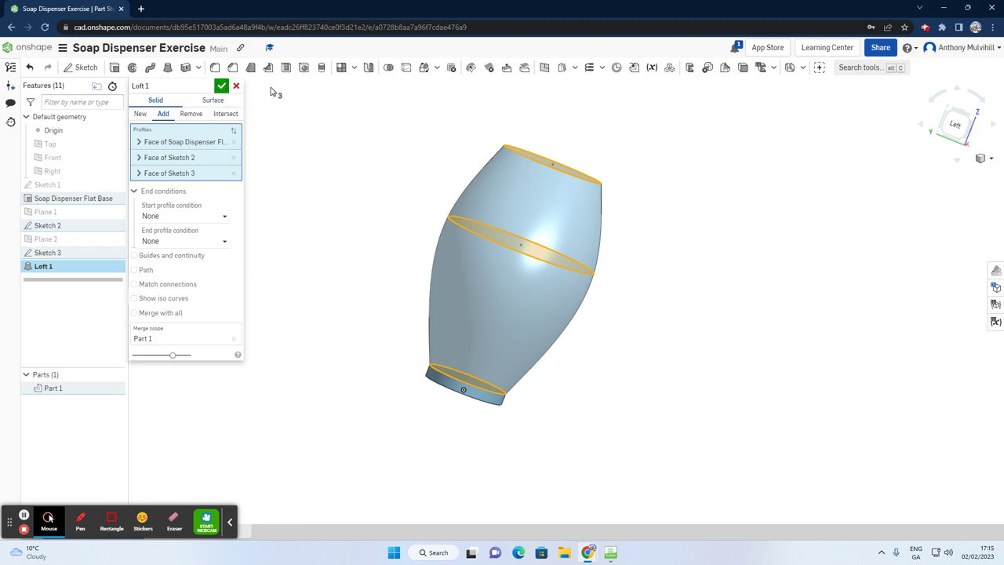
pyautogui.moveTo(474, 196); pyautogui.dragTo(429, 212, button='right')
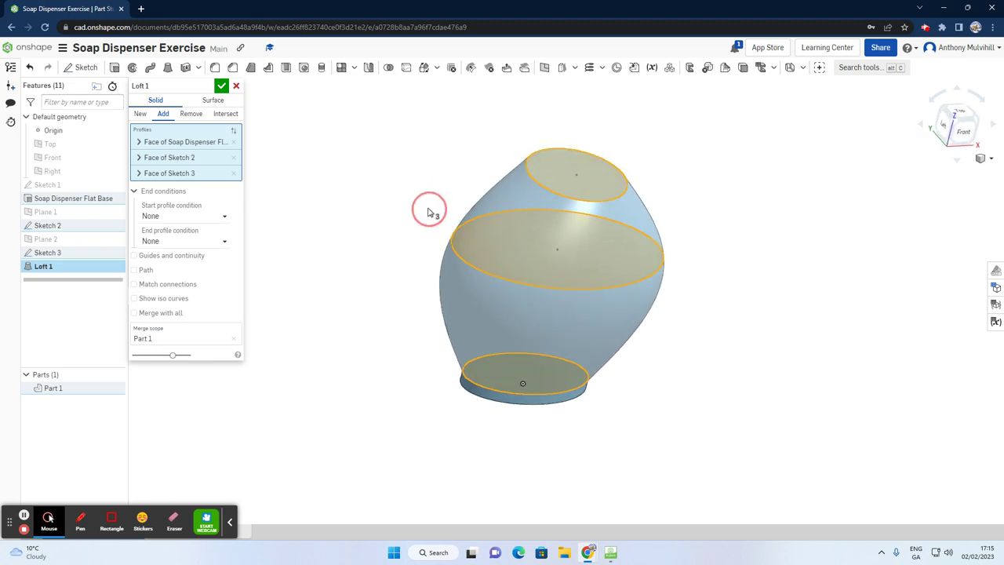
pyautogui.click(223, 88)
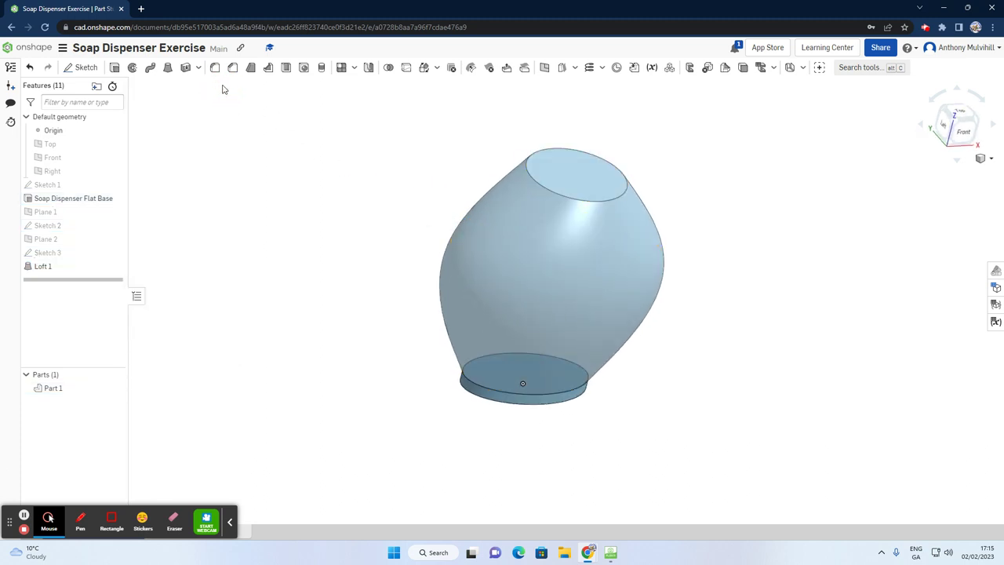
# Step: Rename the loft feature as Soap Dispenser Body
pyautogui.moveTo(395, 282); pyautogui.dragTo(400, 322, button='right')
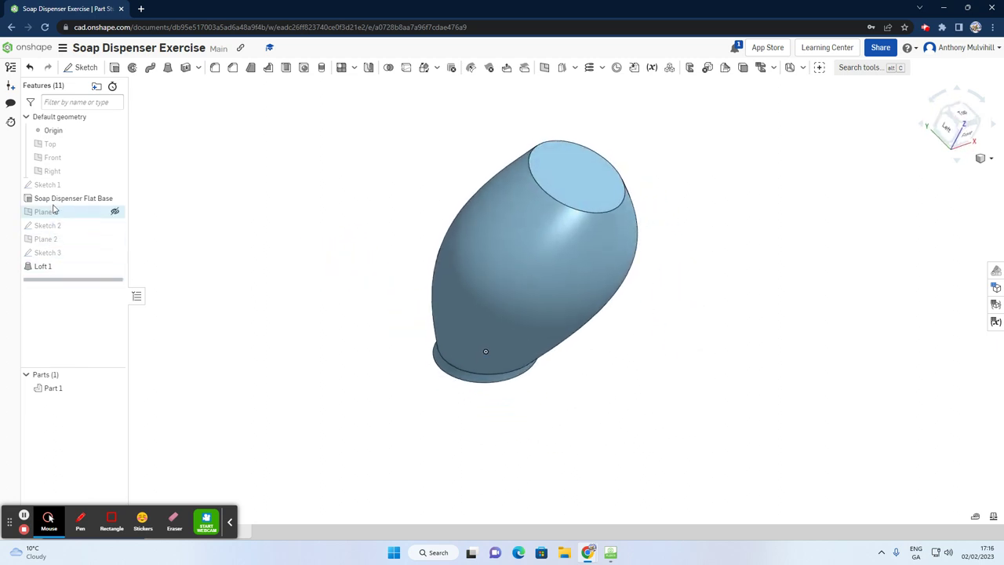
pyautogui.rightClick(48, 267)
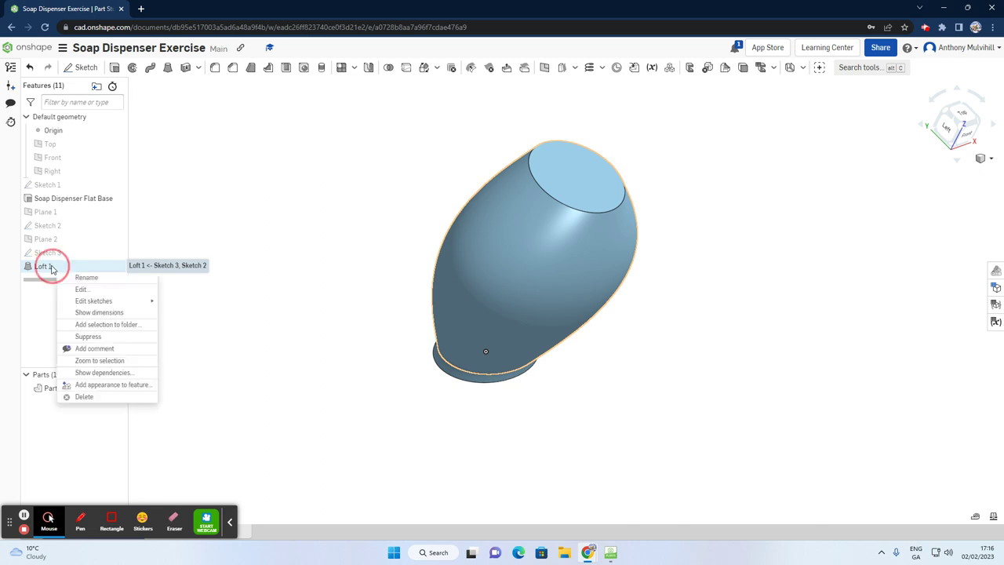
pyautogui.click(78, 277)
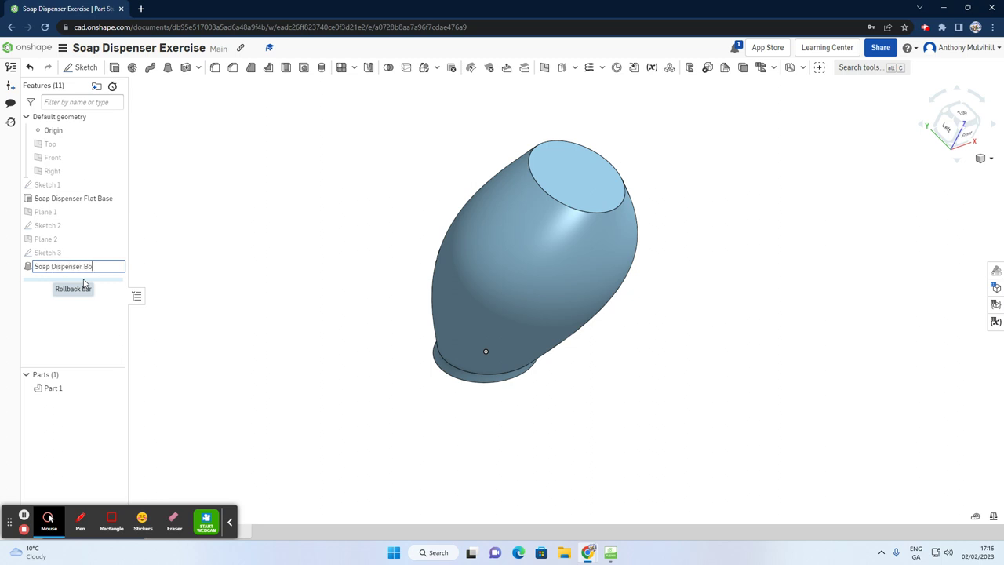
pyautogui.press('Return')
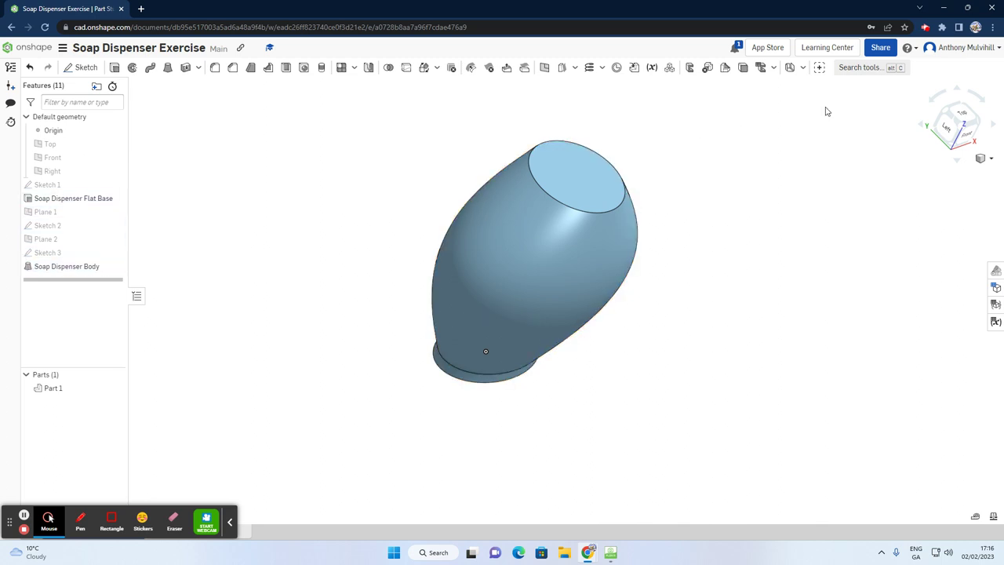
# Step: Inspect the lofted body in isometric view, consult the dispenser drawing in HoverCam for the top section's dimensions, and return to Onshape
pyautogui.click(963, 128)
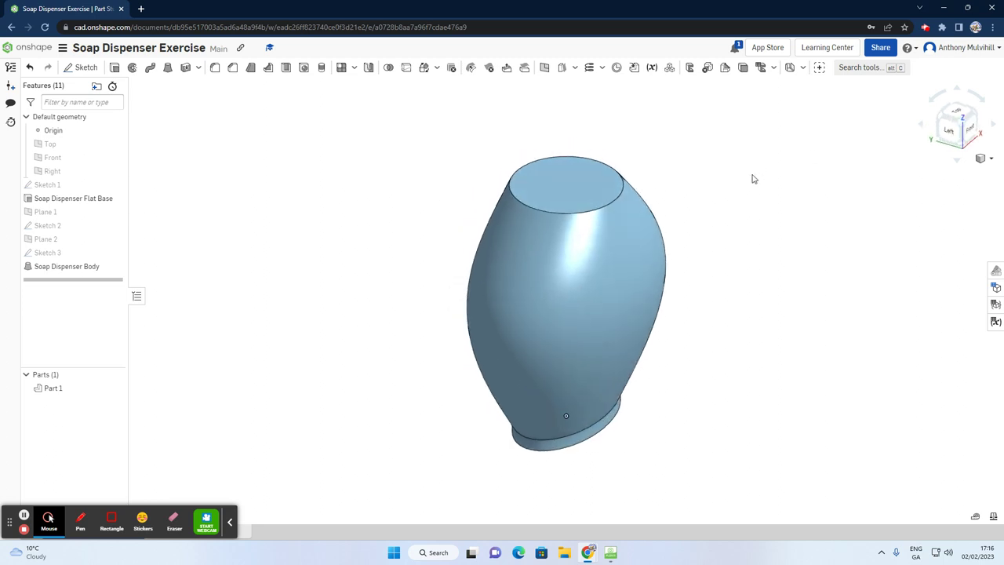
pyautogui.moveTo(781, 197); pyautogui.dragTo(697, 228, button='right')
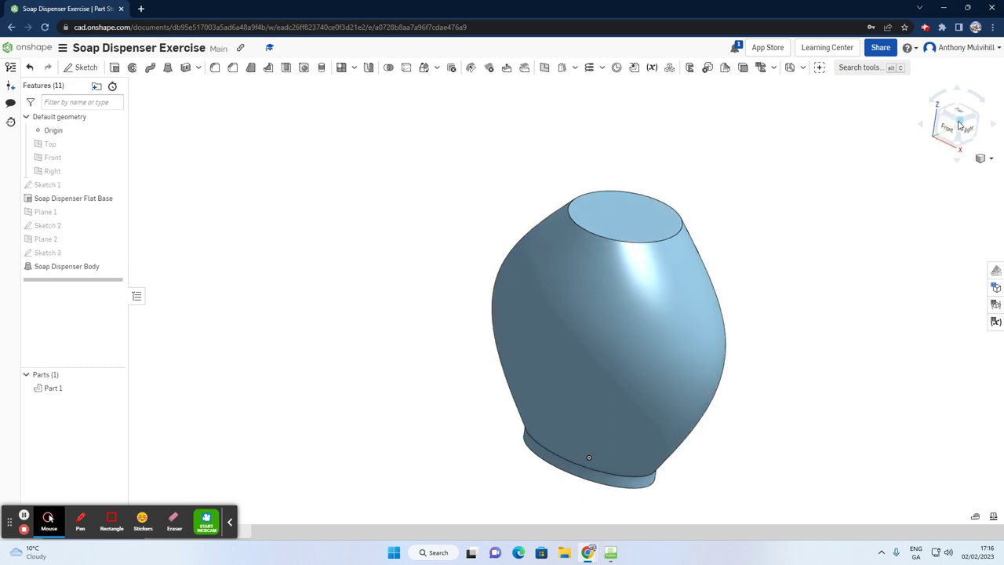
pyautogui.click(941, 138)
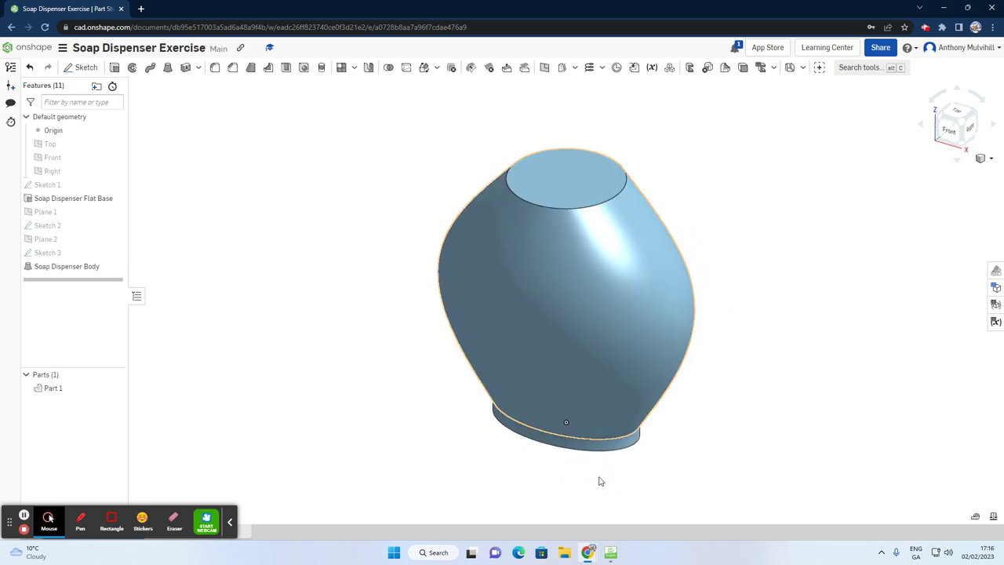
pyautogui.click(601, 554)
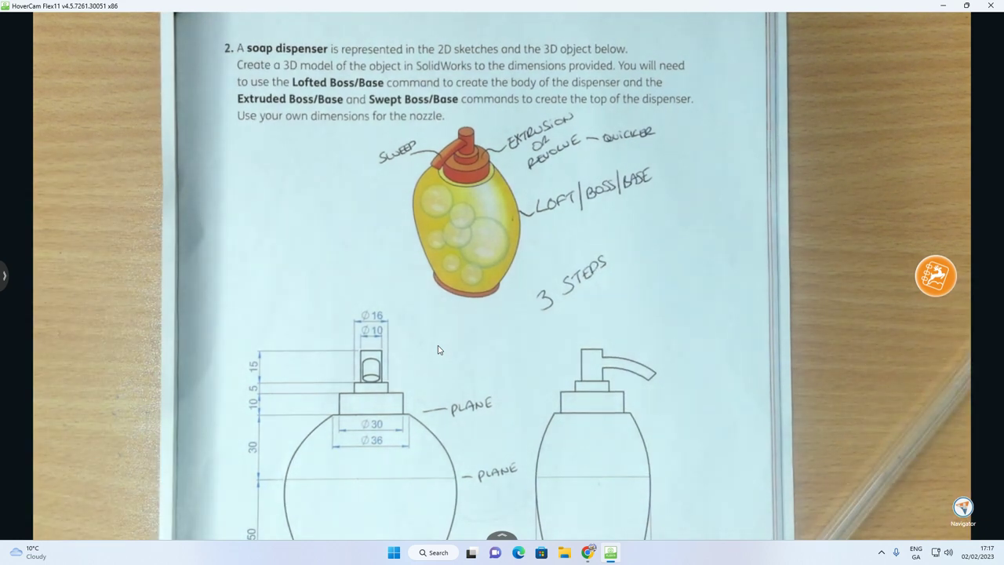
pyautogui.moveTo(587, 552)
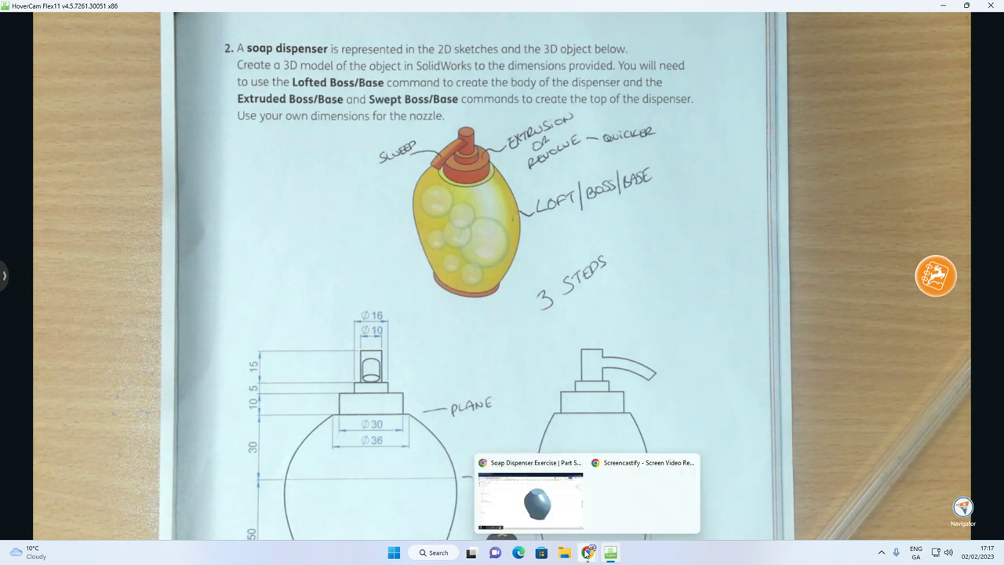
pyautogui.click(565, 514)
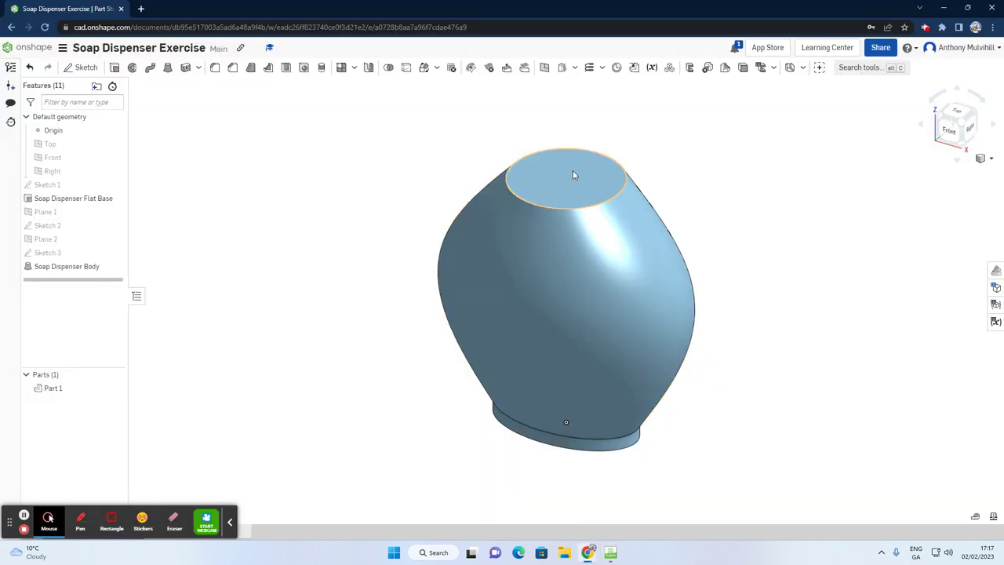
# Step: Start a sketch on the body's flat upper face and draw a center point circle at its centre, inside the face's edge
pyautogui.click(85, 69)
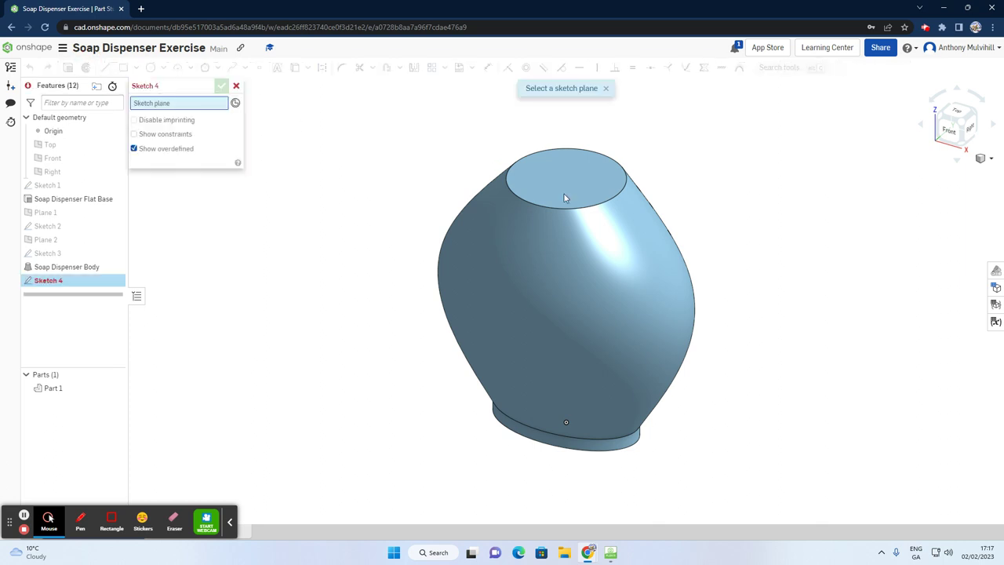
pyautogui.click(573, 180)
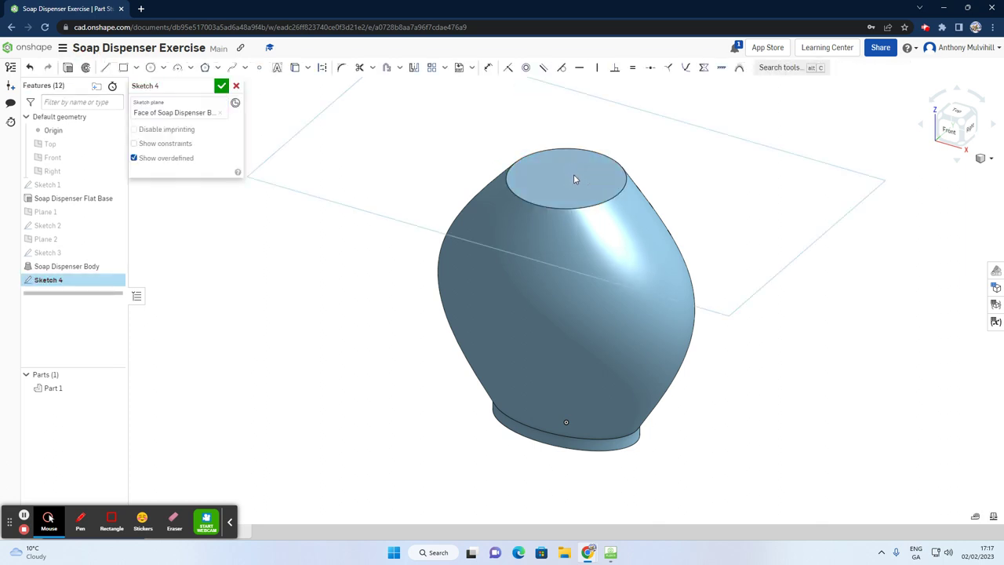
pyautogui.scroll(-1, 713, 179)
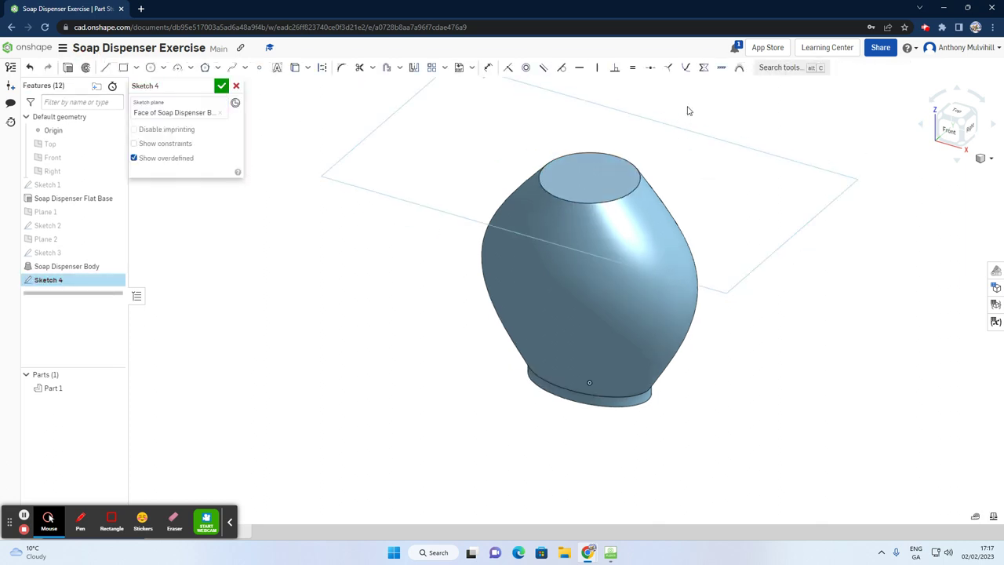
pyautogui.scroll(1, 687, 111)
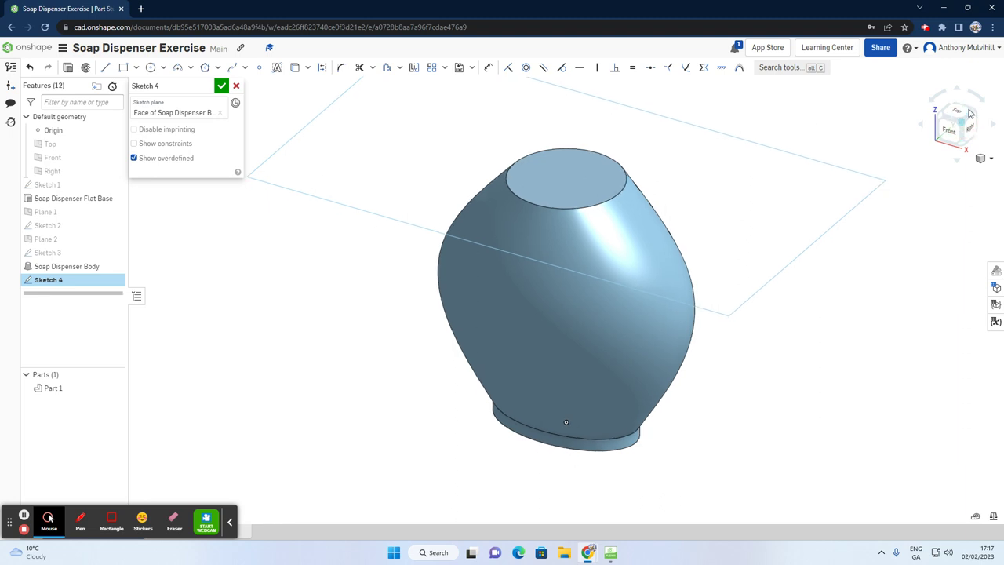
pyautogui.click(957, 114)
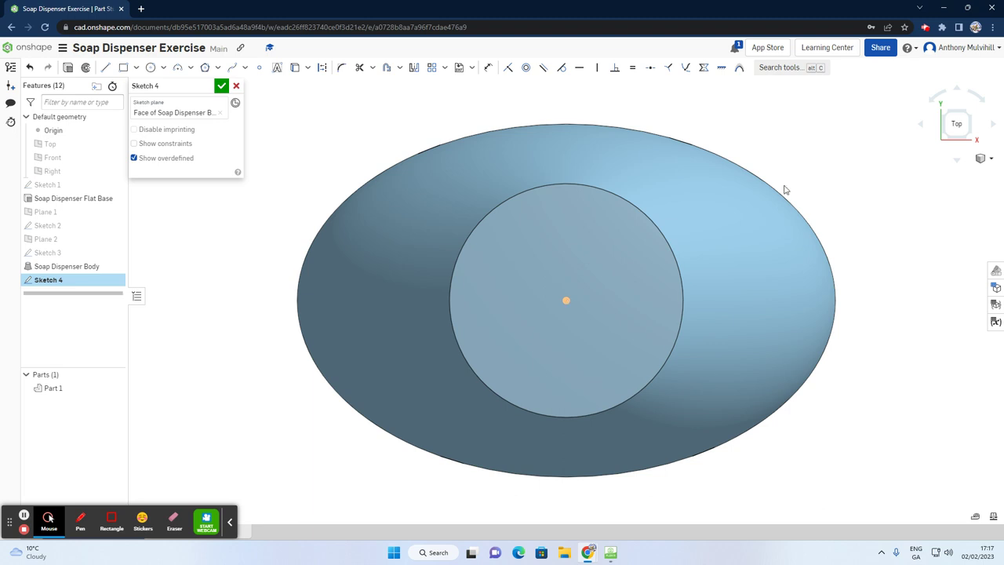
pyautogui.click(969, 136)
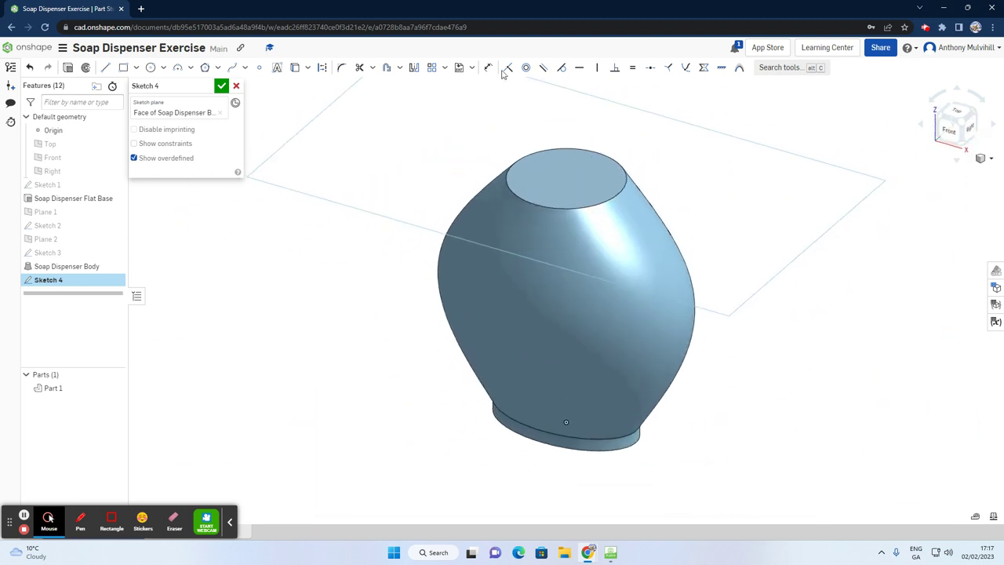
pyautogui.click(151, 68)
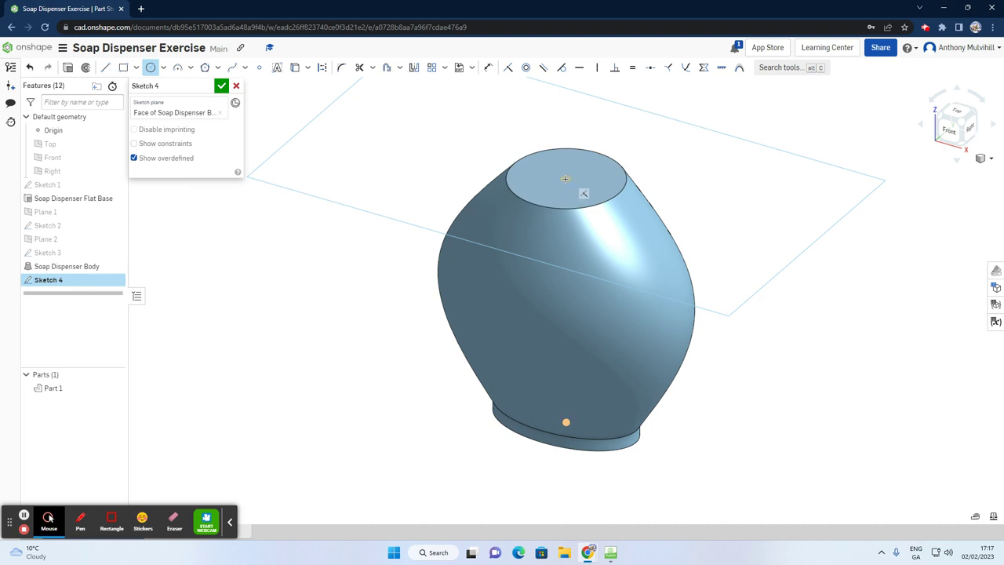
pyautogui.scroll(3, 565, 179)
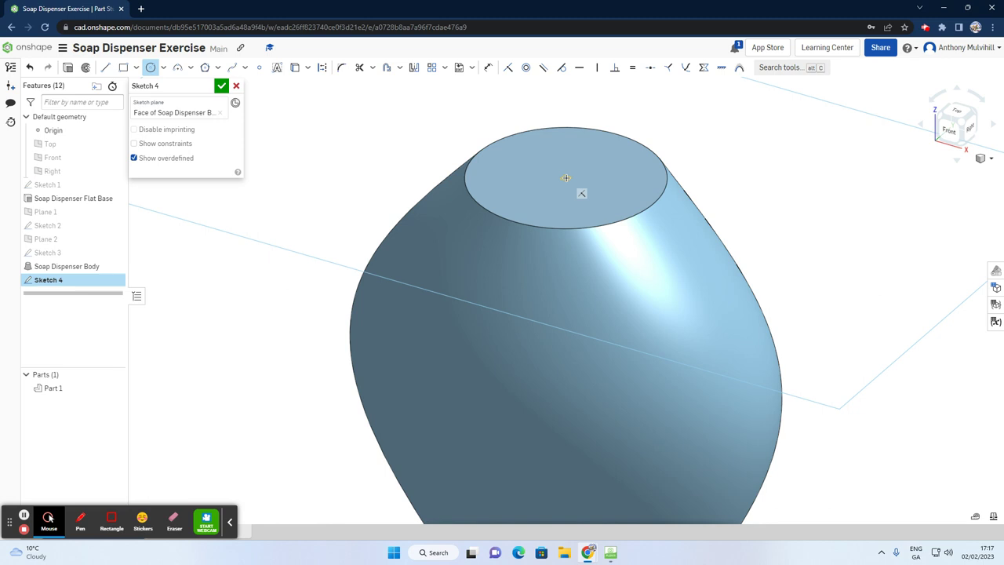
pyautogui.click(584, 182)
pyautogui.click(618, 188)
# Step: Dimension the circle on the body's upper face to a 30 mm diameter
pyautogui.click(486, 68)
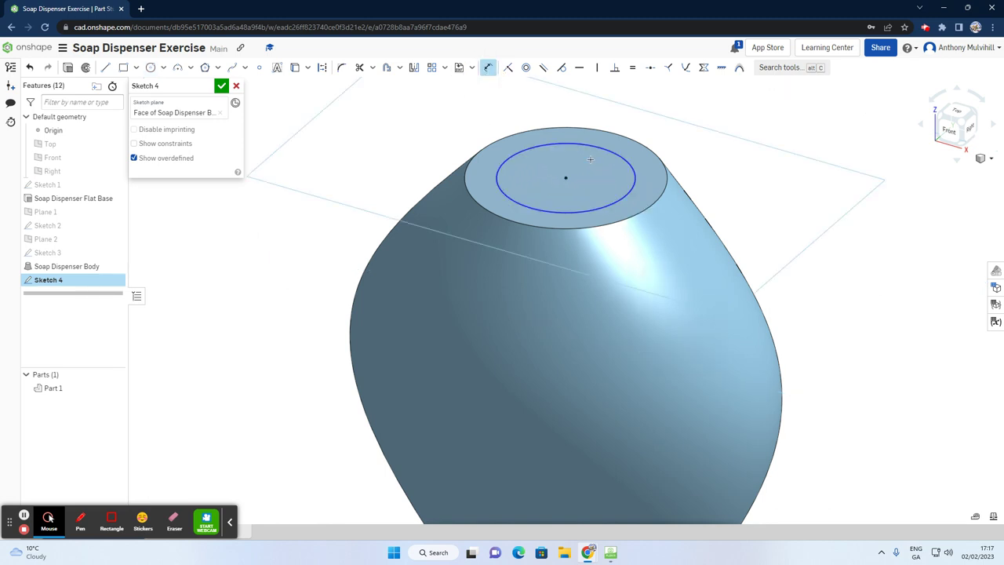
pyautogui.click(620, 192)
pyautogui.click(729, 194)
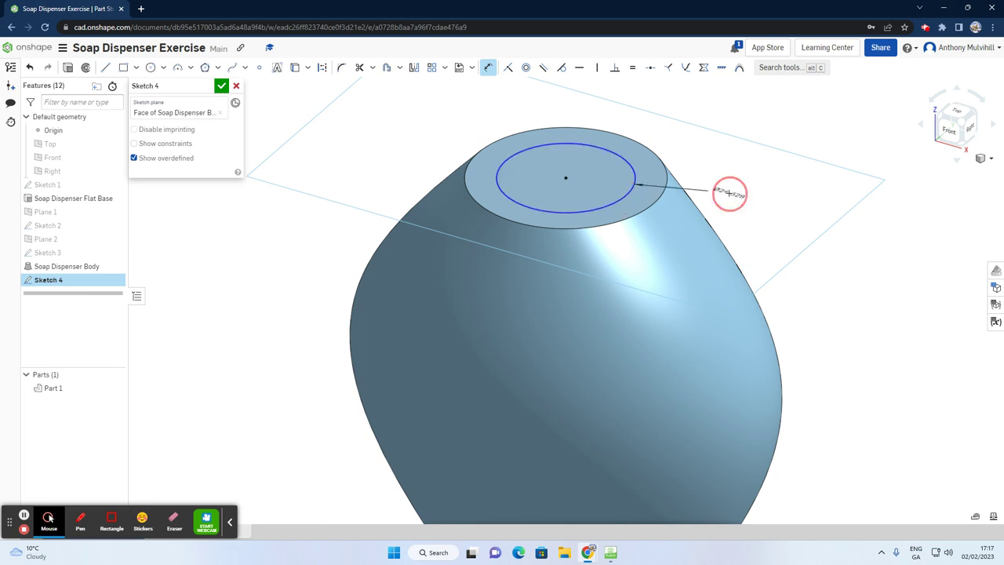
pyautogui.write('30')
pyautogui.press('Return')
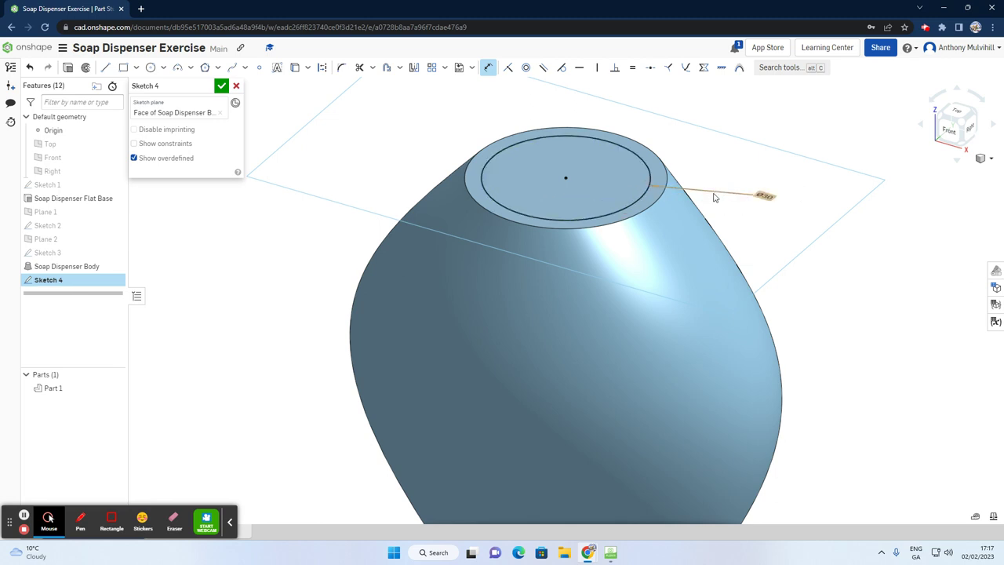
# Step: Extrude the 30 mm circle upward 10 mm from the body's flat upper face, adding it to the body
pyautogui.click(69, 68)
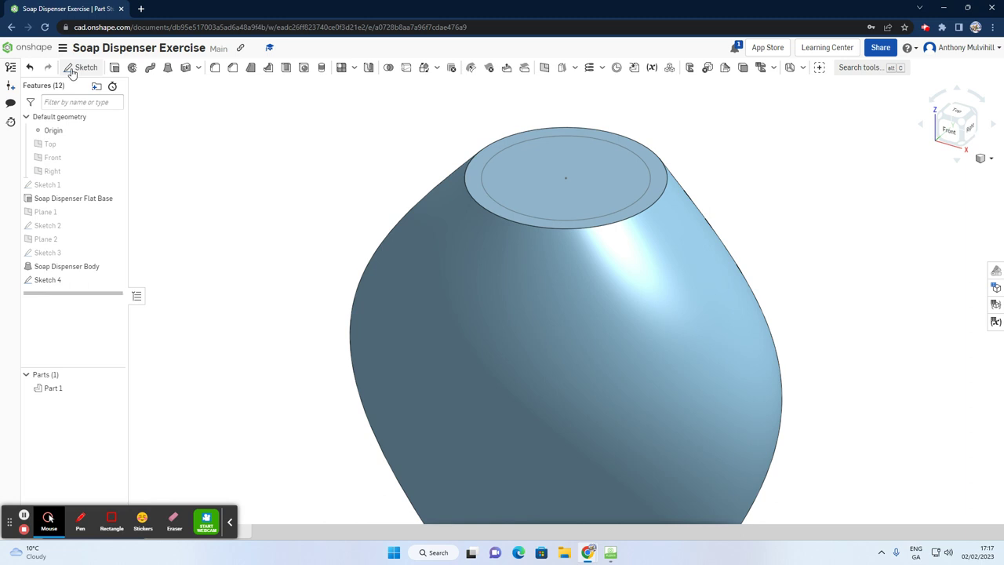
pyautogui.click(212, 168)
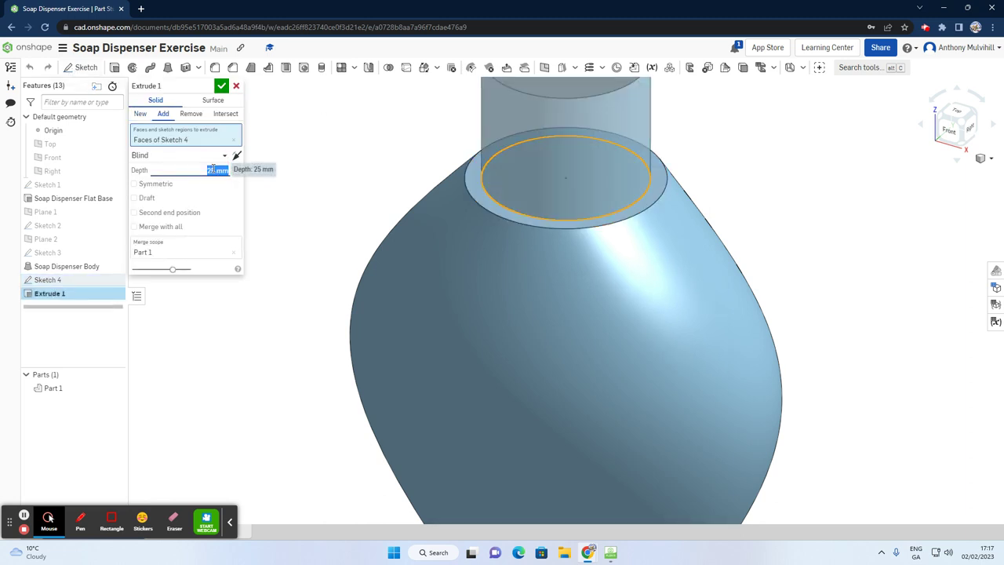
pyautogui.press('Return')
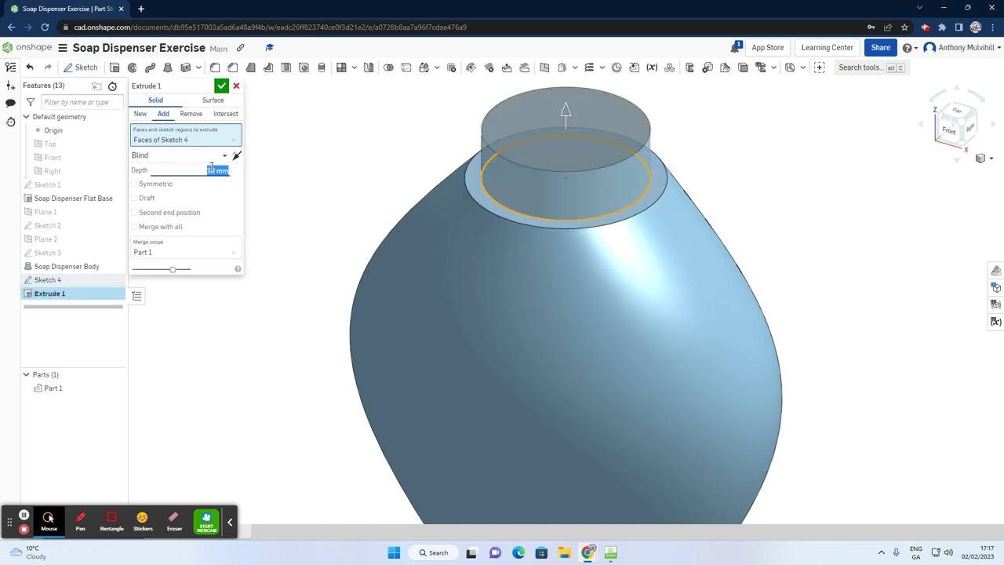
pyautogui.click(221, 86)
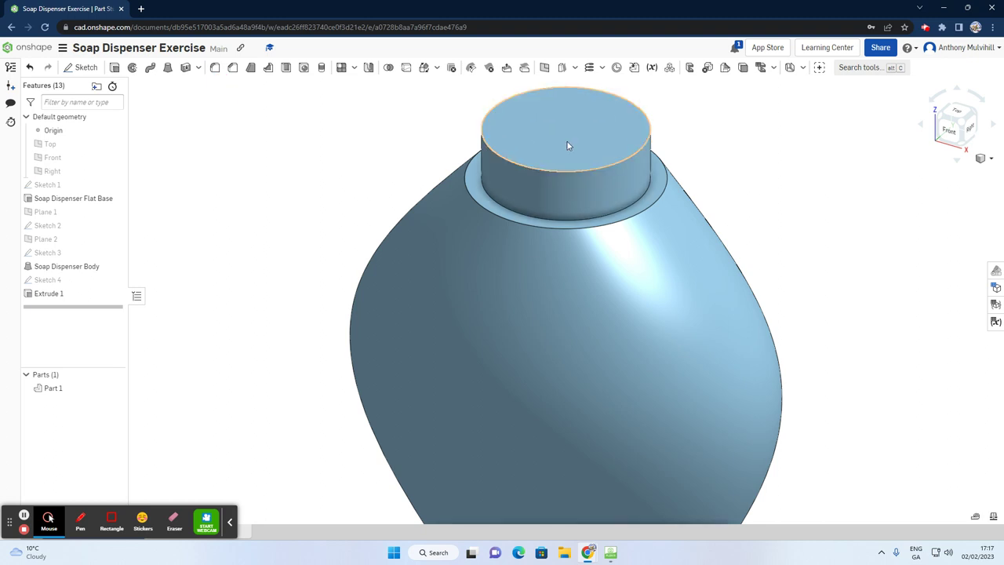
# Step: Start a sketch on the neck cylinder's upper face and draw a center point circle about 15 mm in diameter at its centre
pyautogui.click(81, 67)
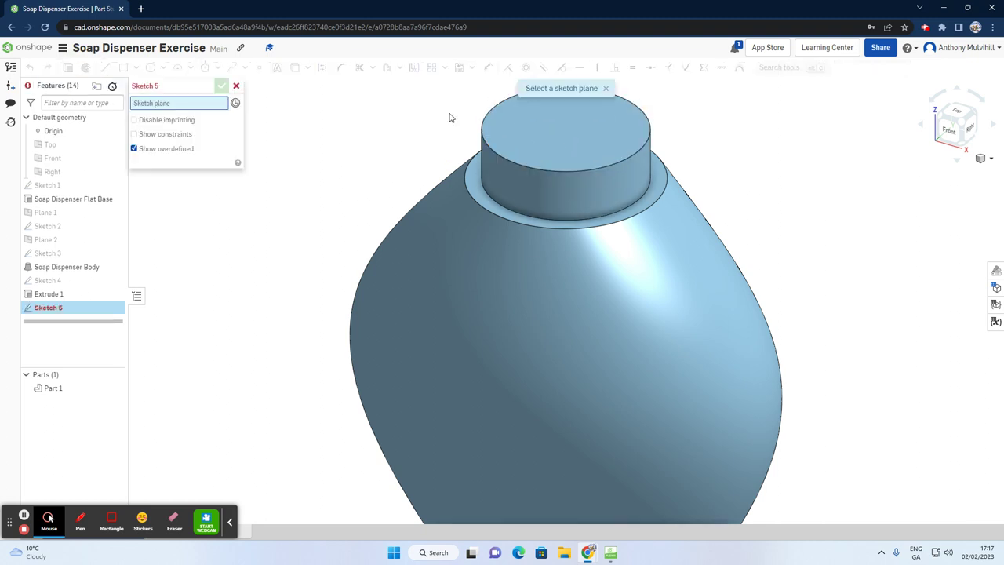
pyautogui.click(529, 137)
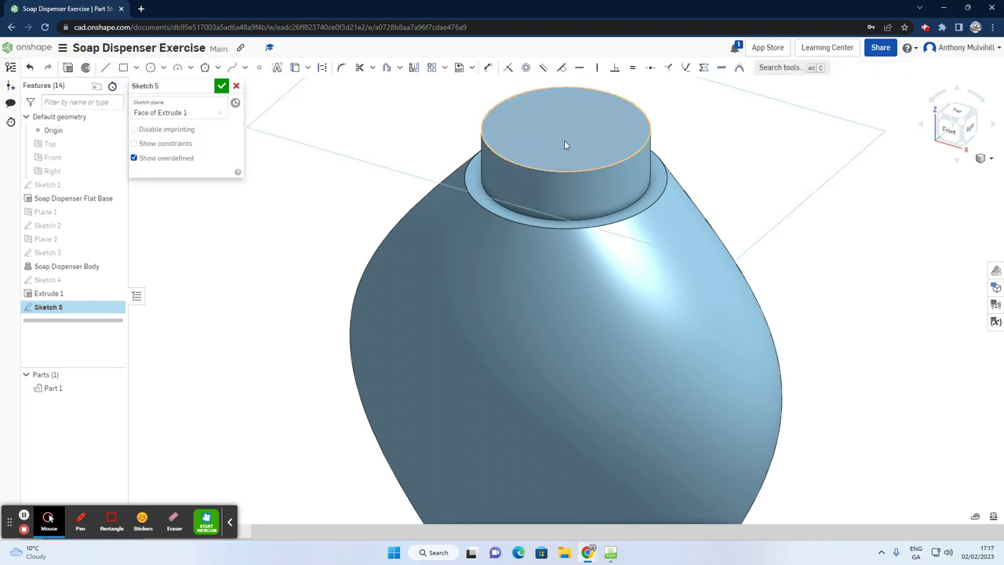
pyautogui.scroll(-3, 564, 140)
pyautogui.click(150, 67)
pyautogui.click(566, 133)
pyautogui.click(590, 142)
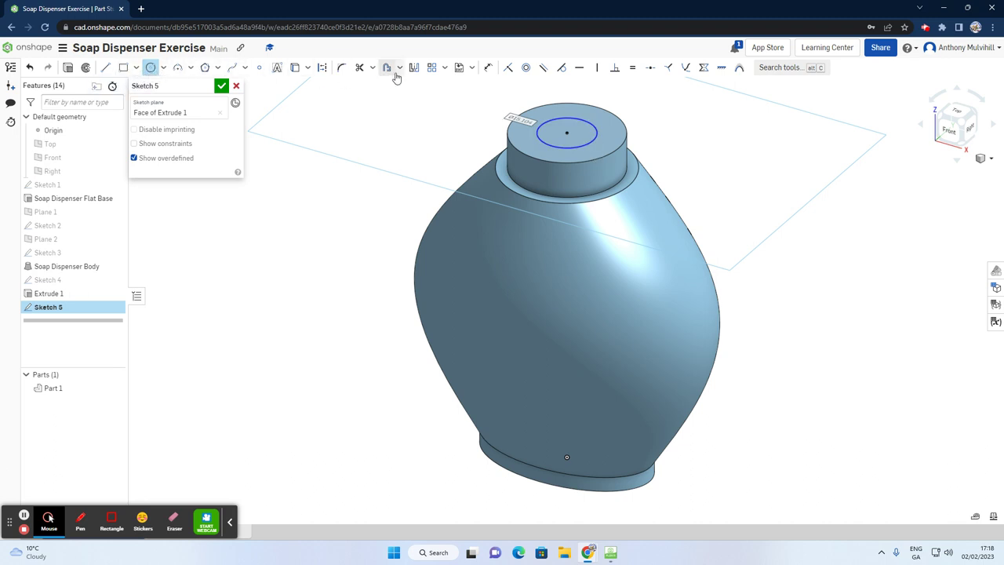
# Step: Dimension the circle on the neck cylinder's upper face to a 16 mm diameter
pyautogui.click(488, 68)
pyautogui.click(563, 119)
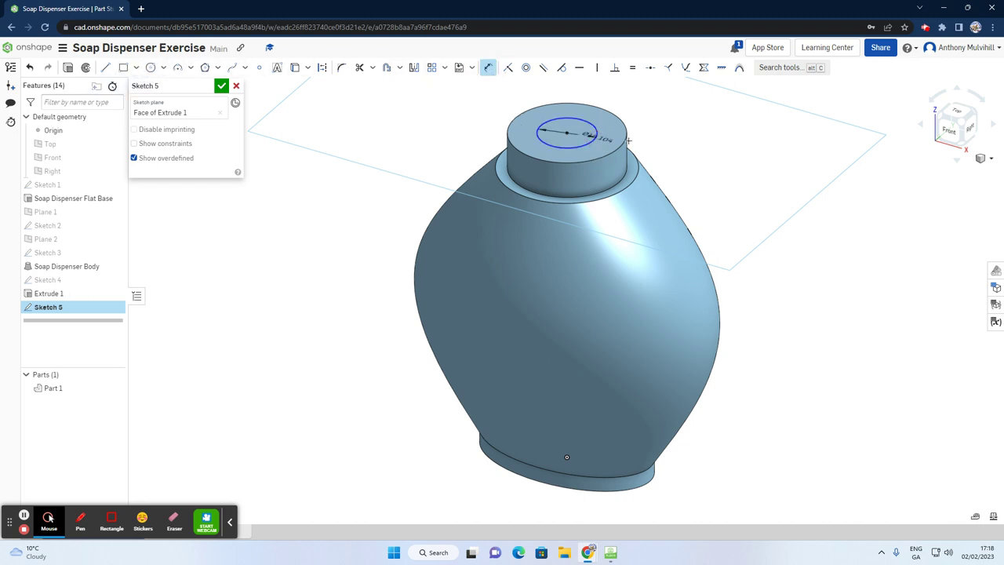
pyautogui.click(655, 143)
pyautogui.write('16')
pyautogui.press('Return')
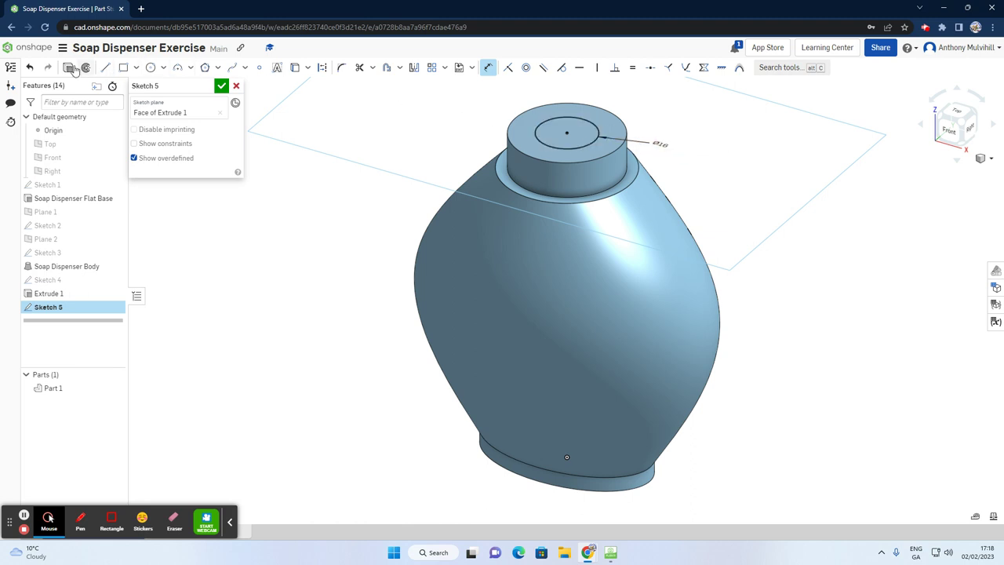
# Step: Extrude the 16 mm circle upward 5 mm, adding it to the existing part
pyautogui.hotkey('shift', 'e')
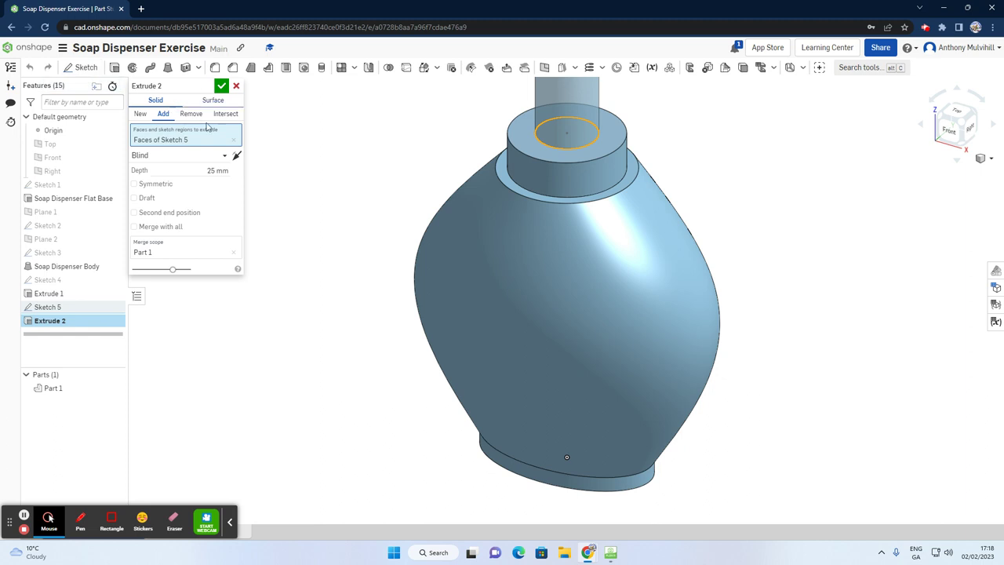
pyautogui.click(208, 170)
pyautogui.write('5')
pyautogui.press('Return')
pyautogui.click(221, 86)
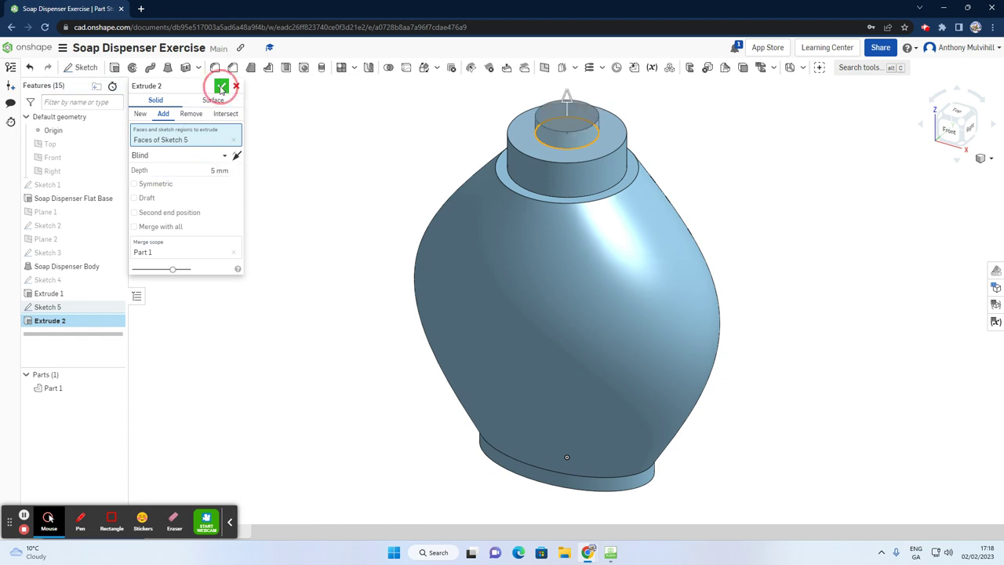
# Step: Start a sketch on the 16 mm boss's upper face and draw a center point circle about 8 mm in diameter at its centre
pyautogui.click(960, 126)
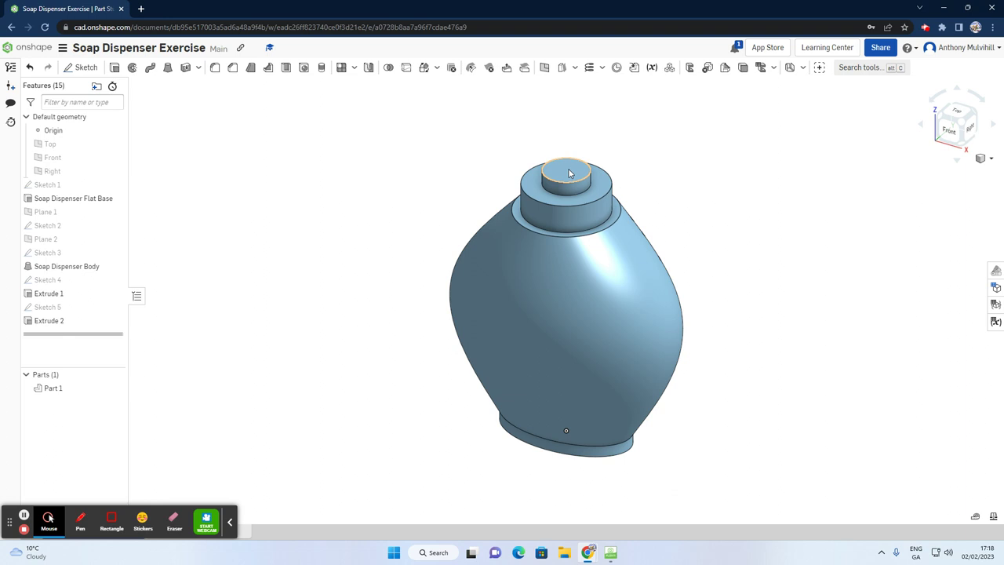
pyautogui.click(80, 67)
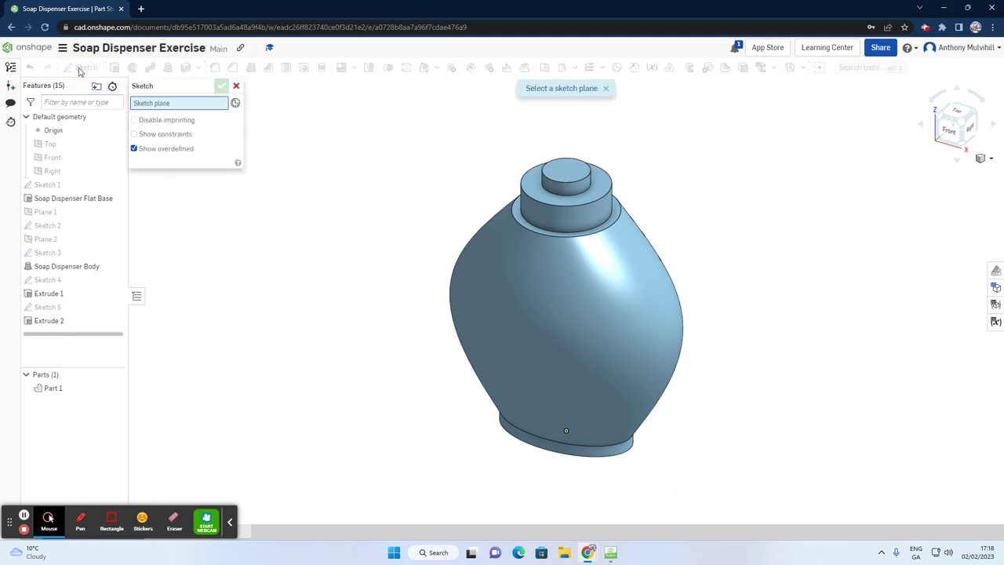
pyautogui.click(570, 174)
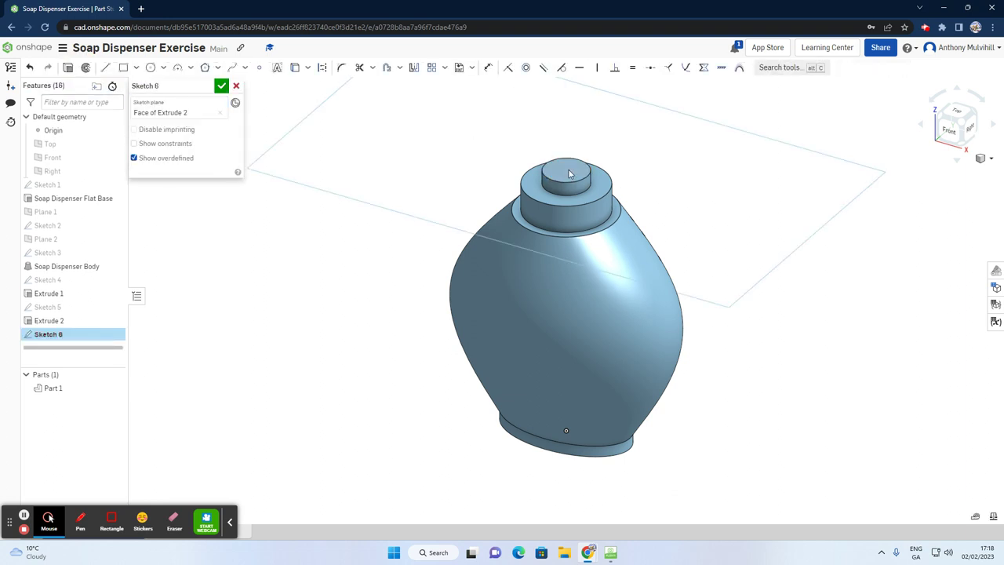
pyautogui.click(150, 68)
pyautogui.click(571, 170)
pyautogui.click(575, 173)
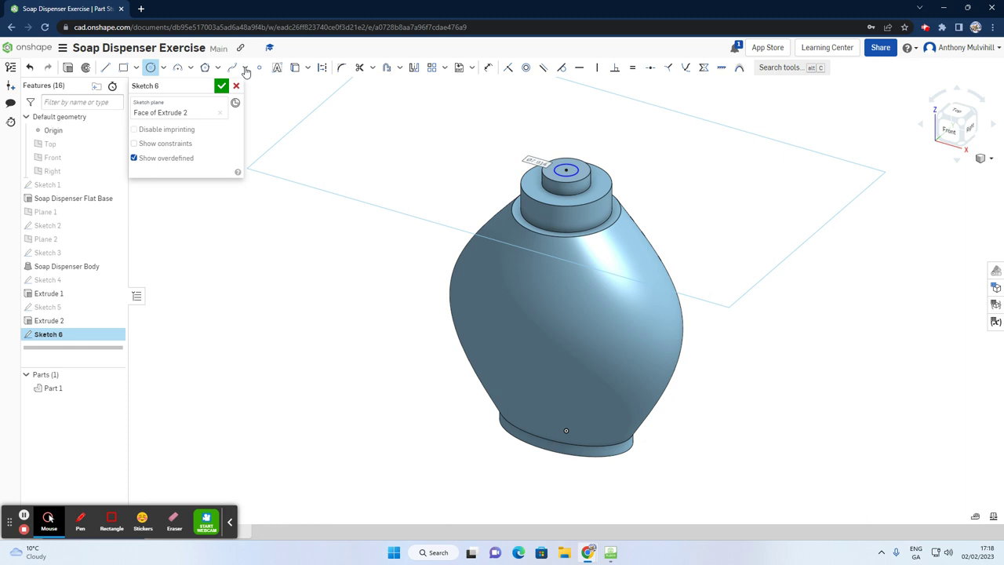
# Step: Dimension the circle on the 16 mm boss's upper face to a 10 mm diameter
pyautogui.click(487, 68)
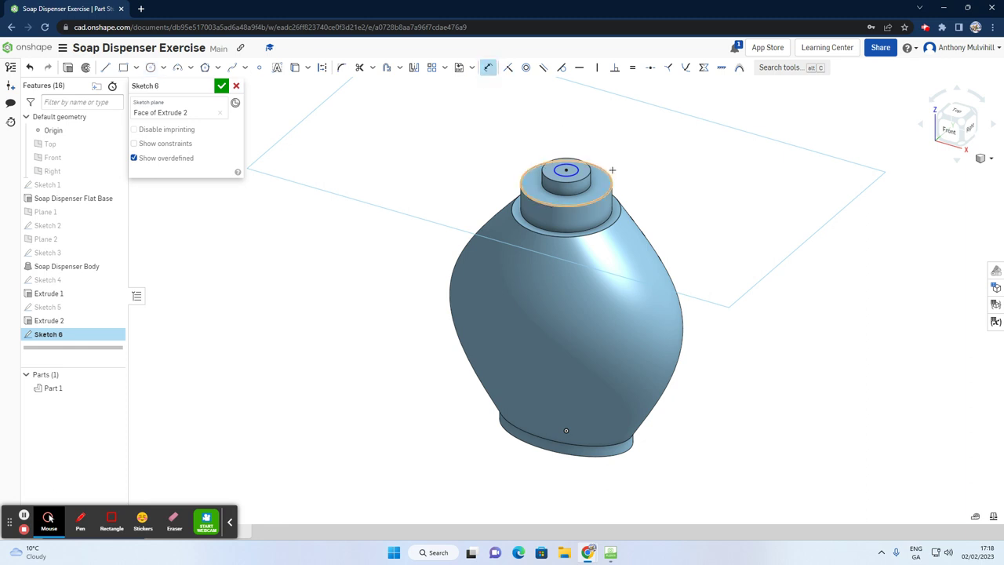
pyautogui.click(654, 173)
pyautogui.press('Return')
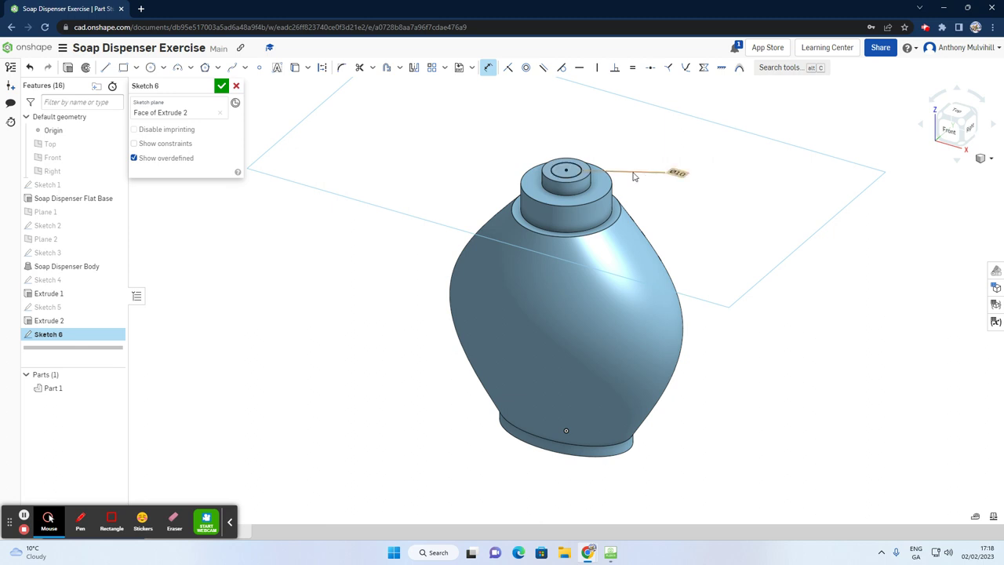
# Step: Extrude the 10 mm circle upward 15 mm as a stem on the boss, adding it to the existing part
pyautogui.scroll(5, 624, 172)
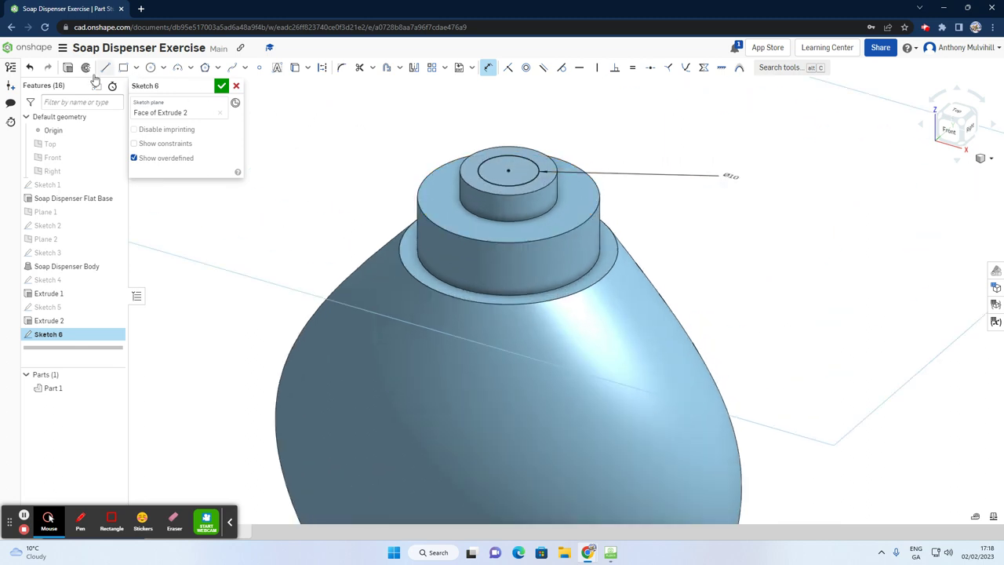
pyautogui.click(68, 68)
pyautogui.click(208, 169)
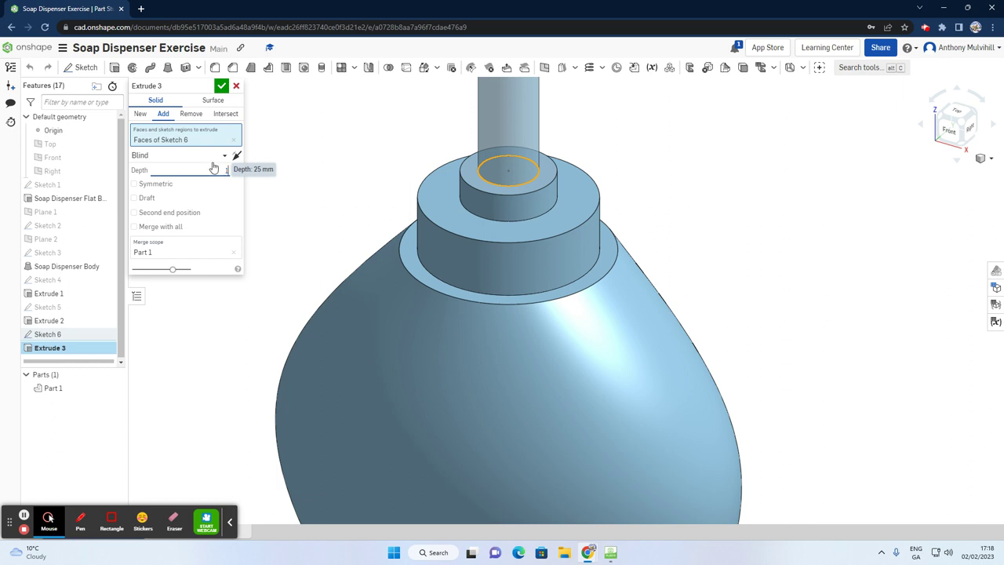
pyautogui.click(213, 168)
pyautogui.write('15')
pyautogui.click(221, 86)
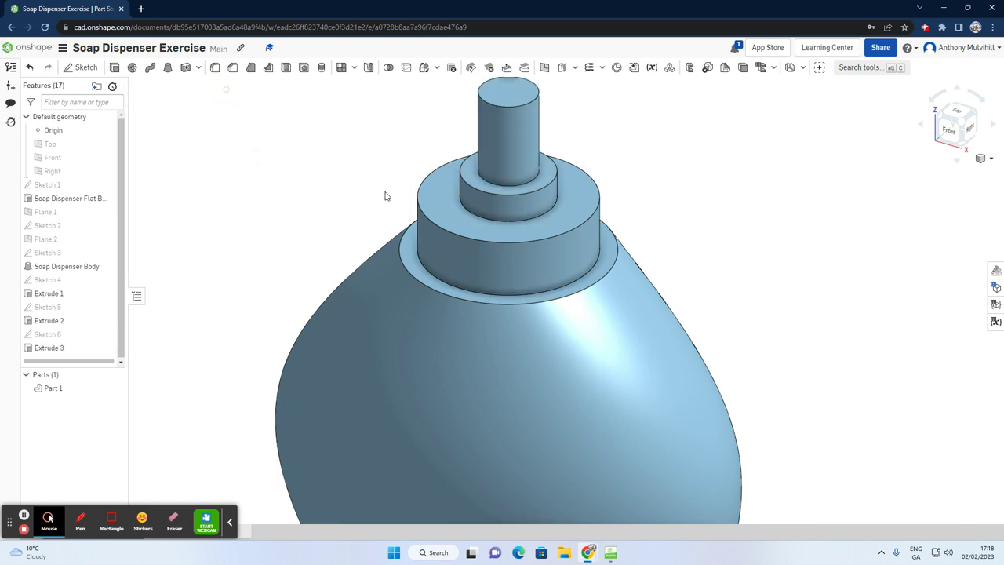
pyautogui.scroll(-5, 464, 239)
pyautogui.moveTo(464, 239); pyautogui.dragTo(526, 260, button='right')
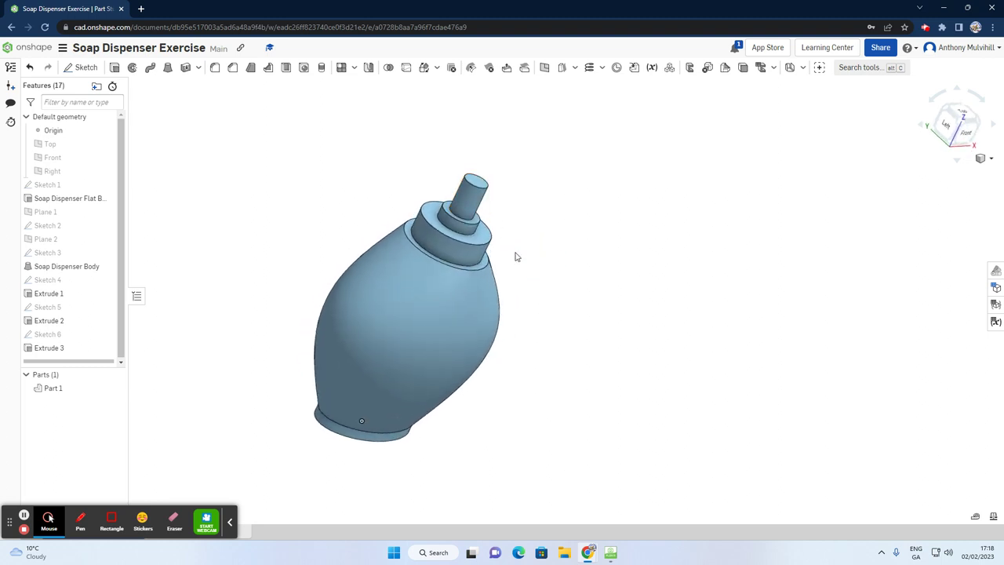